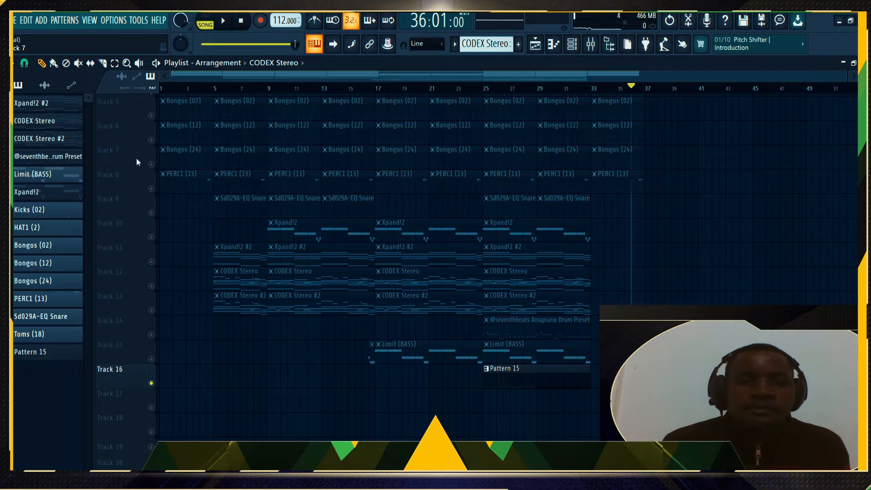
pyautogui.rightClick(152, 164)
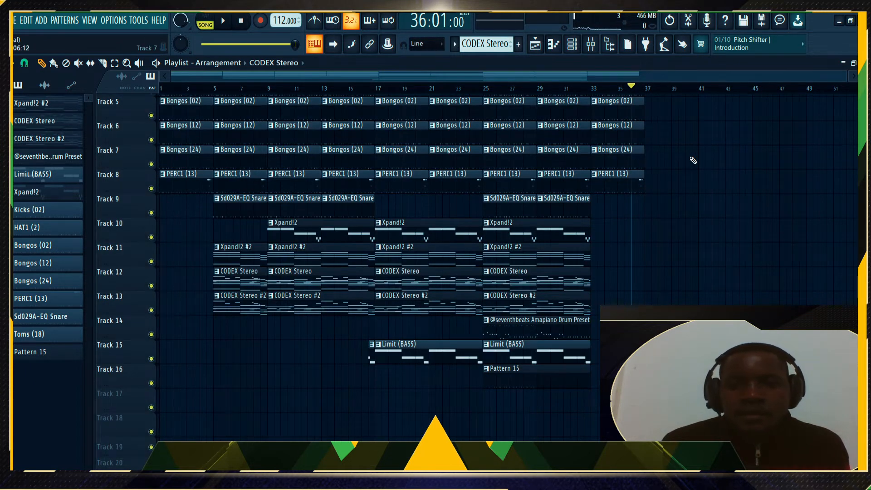
# Unsolo the soloed track so every playlist track plays again
pyautogui.scroll(2, 690, 161)
pyautogui.scroll(2, 693, 137)
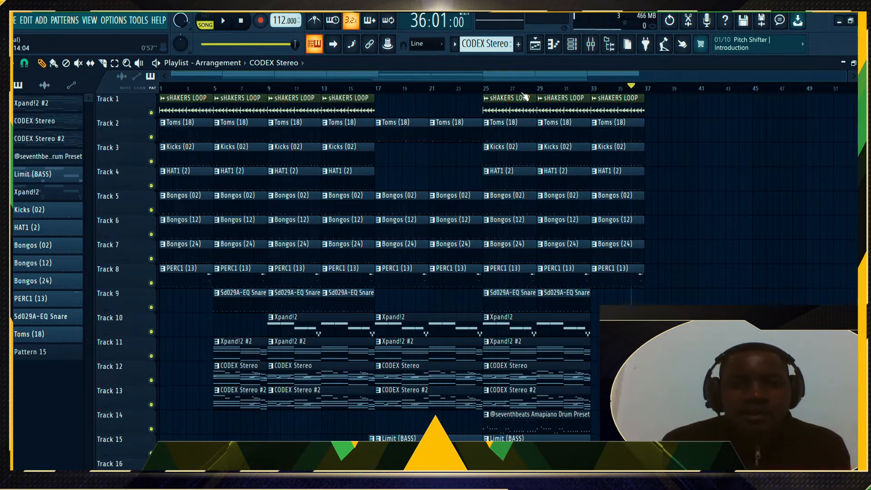
# Set the song's playback start to bar 25 on the timeline ruler
pyautogui.click(484, 90)
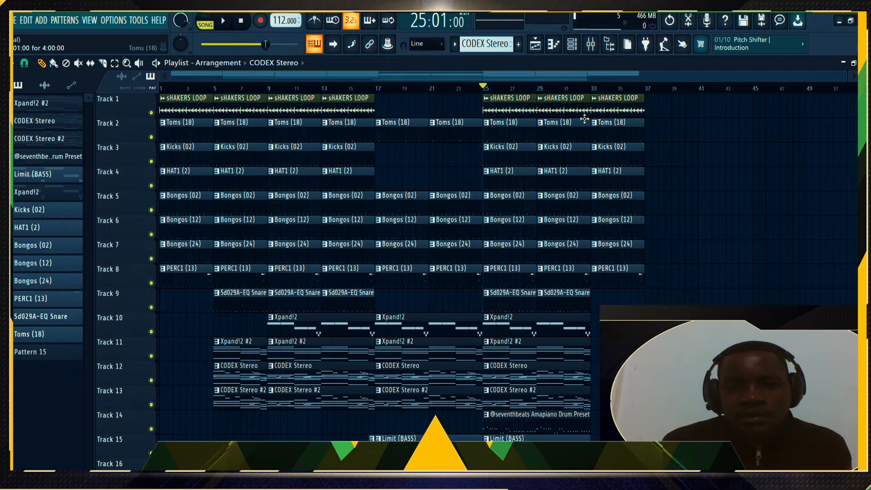
pyautogui.scroll(-3, 567, 148)
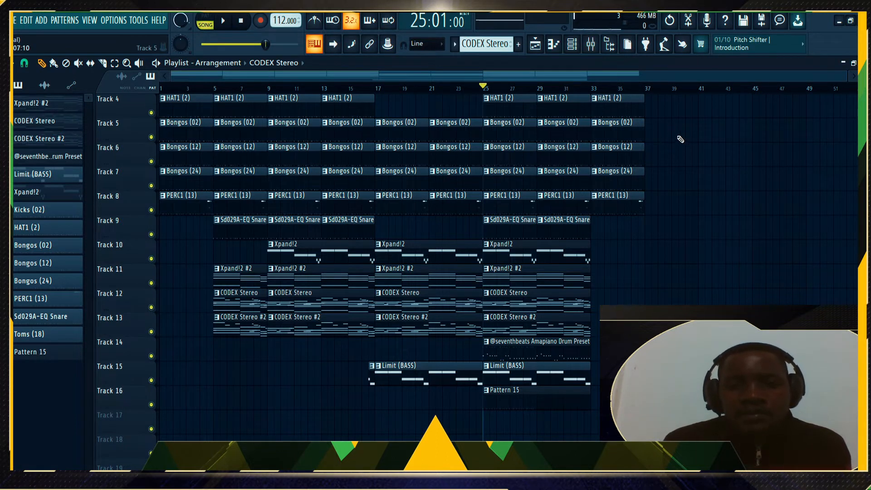
pyautogui.scroll(3, 680, 139)
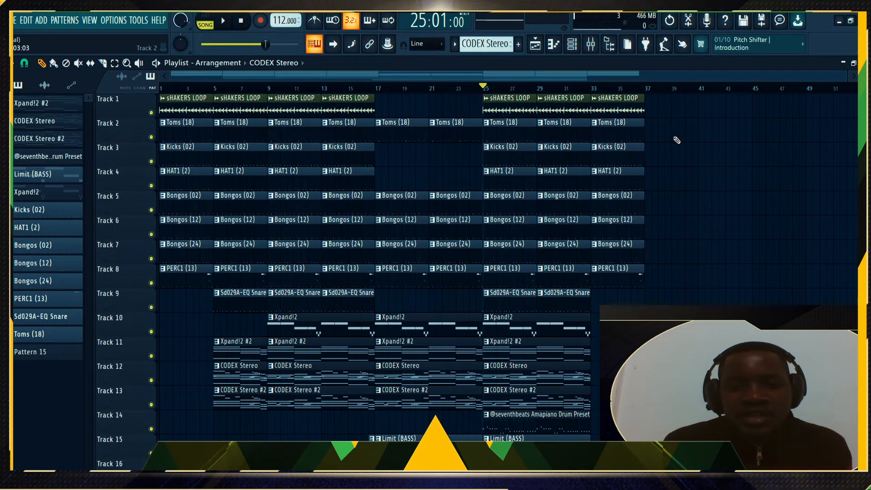
pyautogui.scroll(-4, 677, 141)
# Shorten Track 16's Pattern 15 clip to end near bar 29 and paint a second copy at bar 29
pyautogui.moveTo(587, 383); pyautogui.dragTo(537, 394)
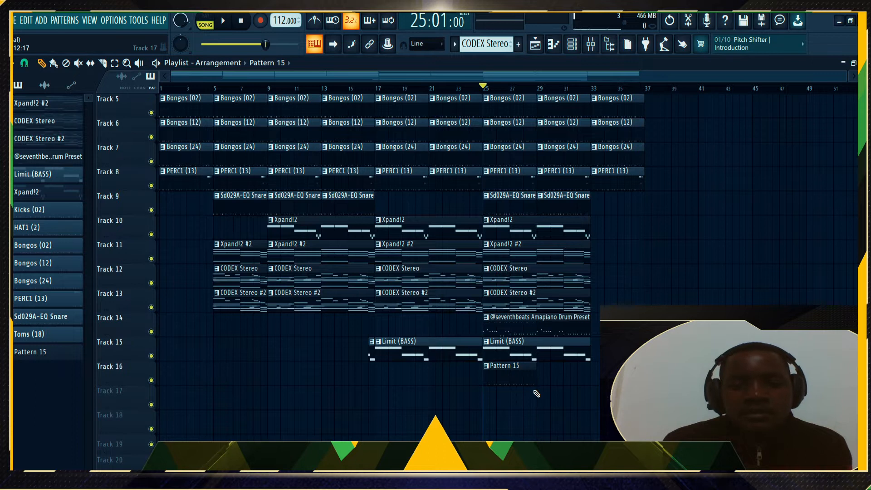
pyautogui.click(518, 370)
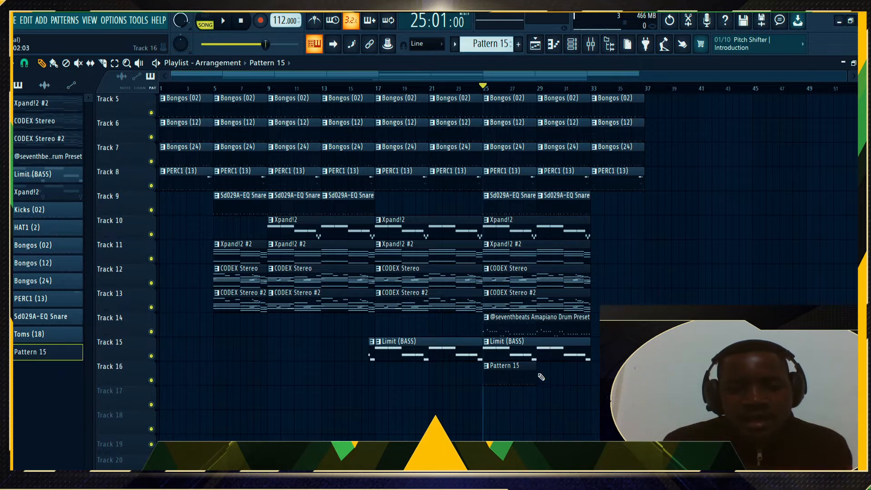
pyautogui.click(542, 377)
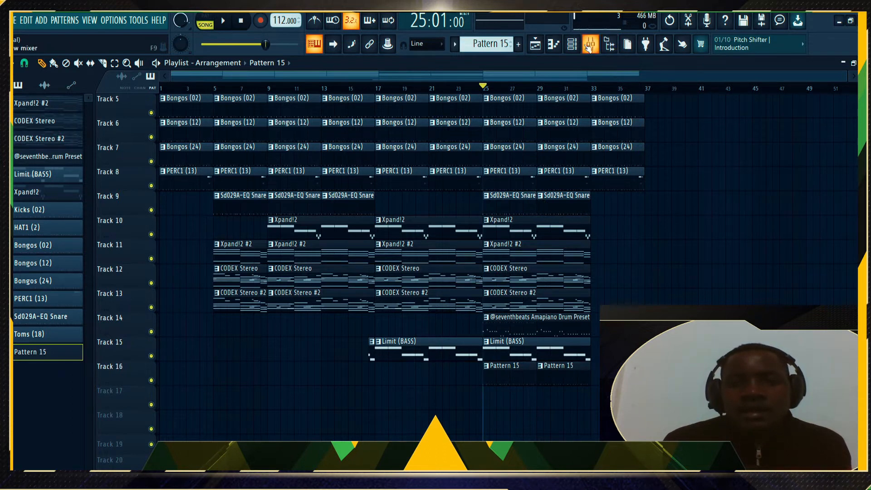
# Open Pattern 15's Channel rack, solo the snare channel and audition it
pyautogui.click(572, 44)
pyautogui.rightClick(178, 93)
pyautogui.press('space')
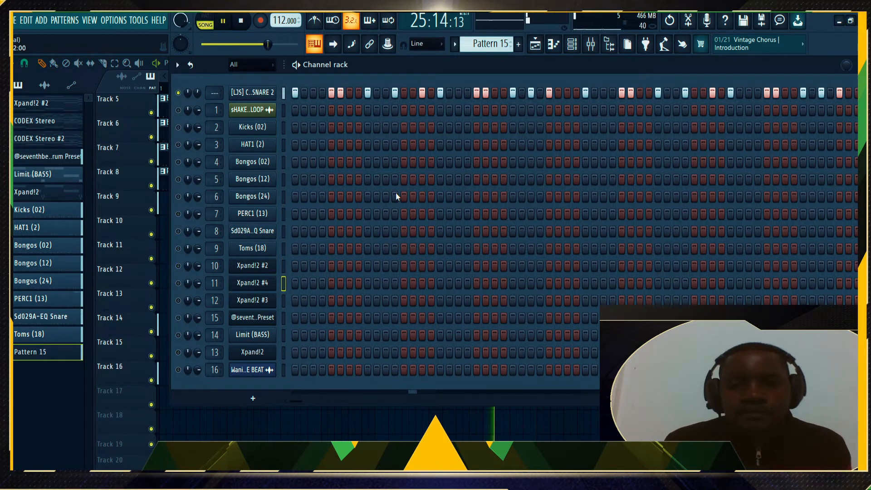
pyautogui.moveTo(516, 62); pyautogui.dragTo(483, 69)
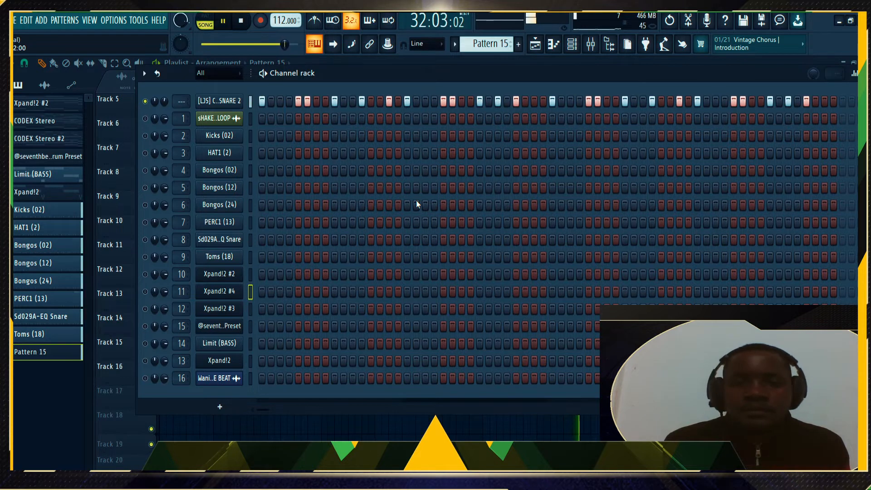
pyautogui.press('space')
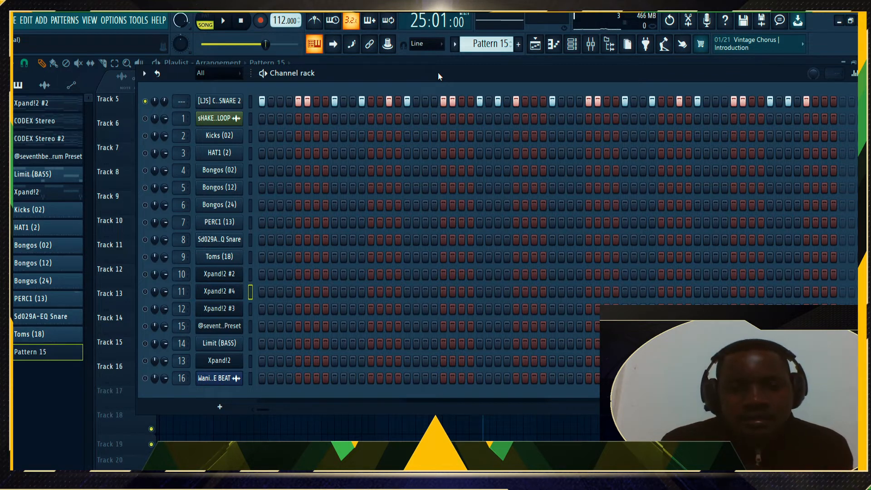
pyautogui.press('space')
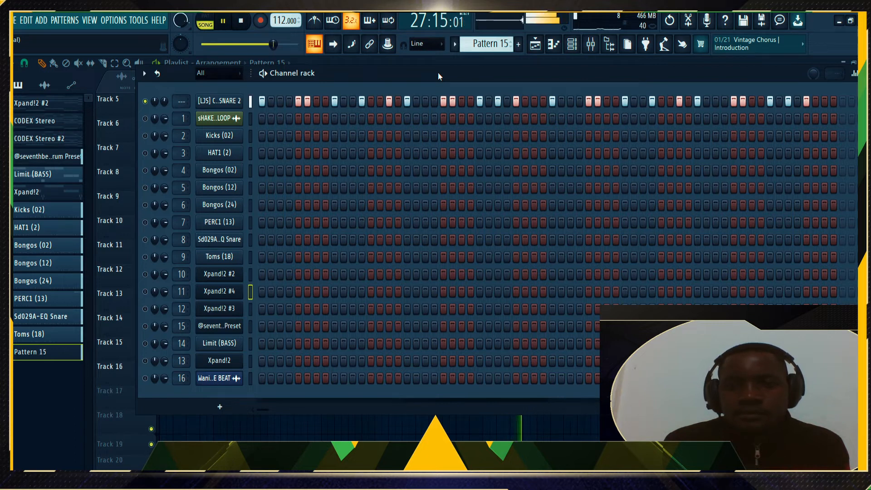
pyautogui.press('space')
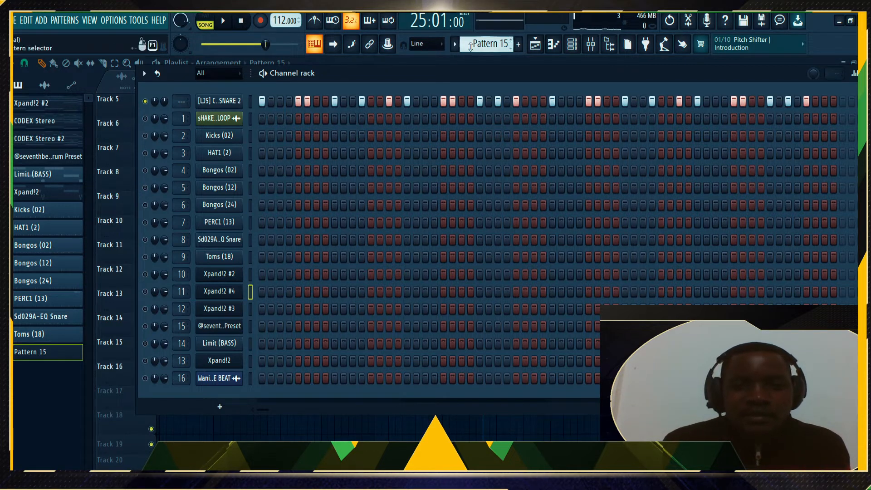
# Unmute the Kicks (02) channel and play the kick together with the snare
pyautogui.scroll(1, 473, 44)
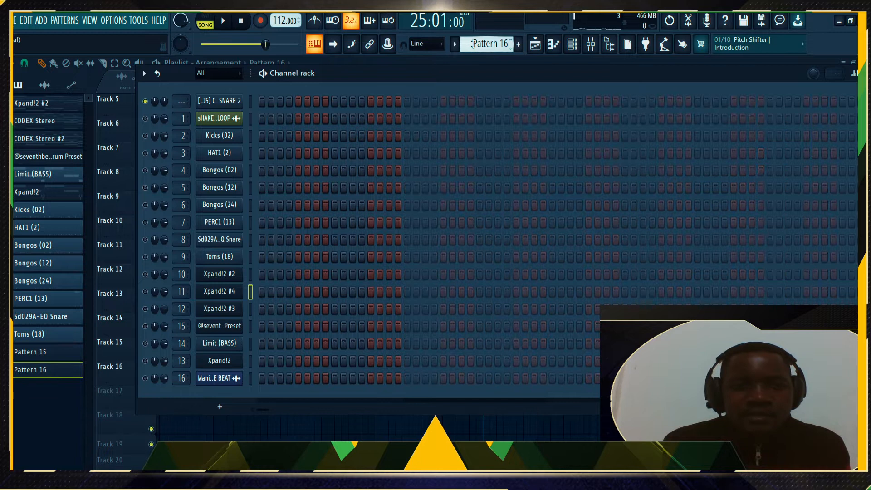
pyautogui.scroll(-8, 473, 44)
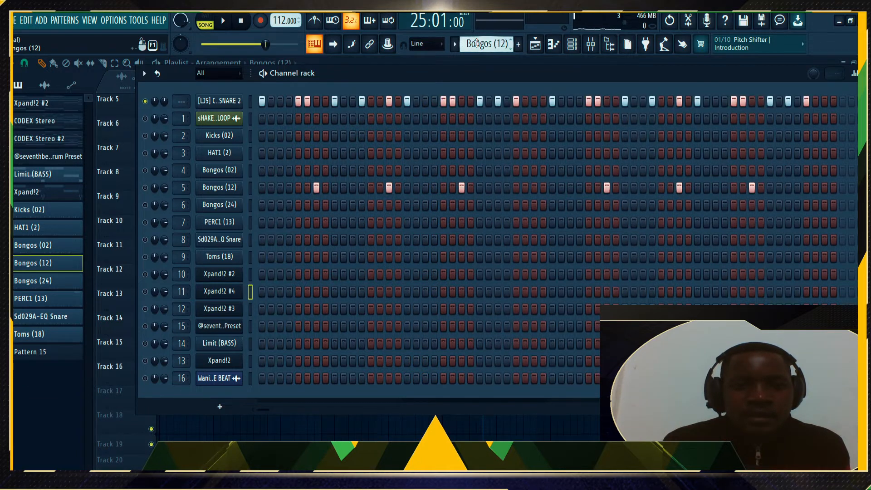
pyautogui.scroll(-1, 476, 43)
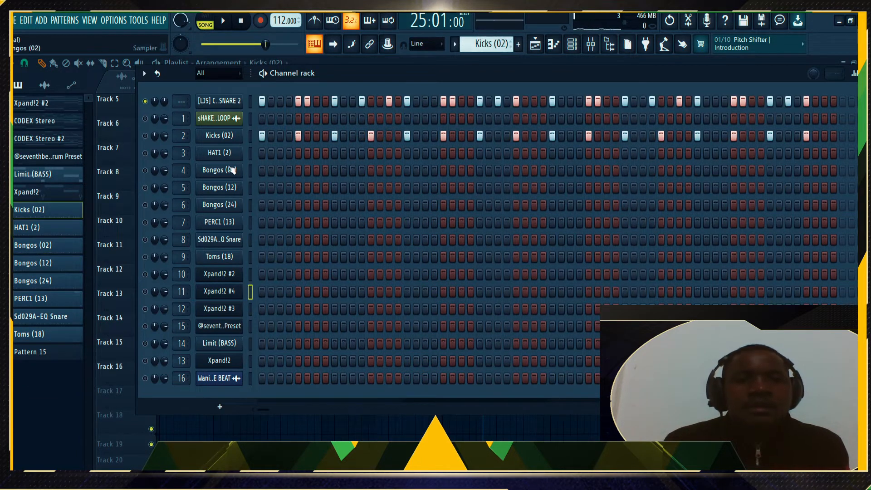
pyautogui.click(146, 136)
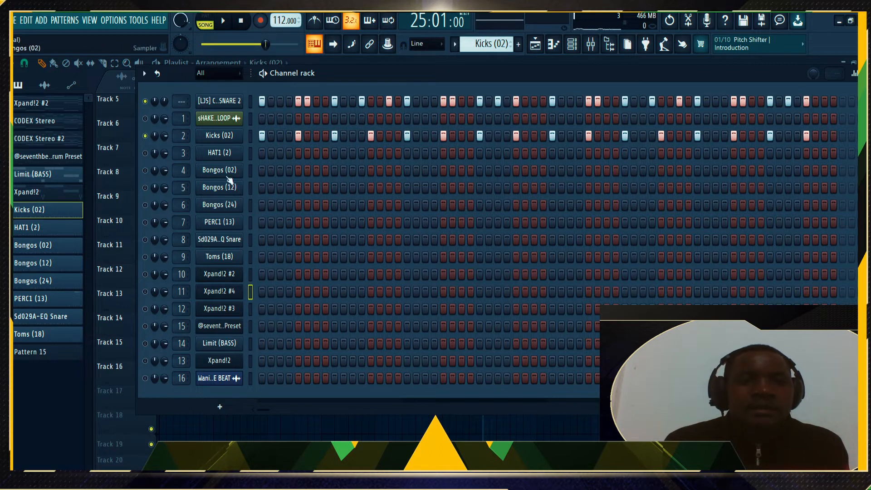
pyautogui.click(263, 101)
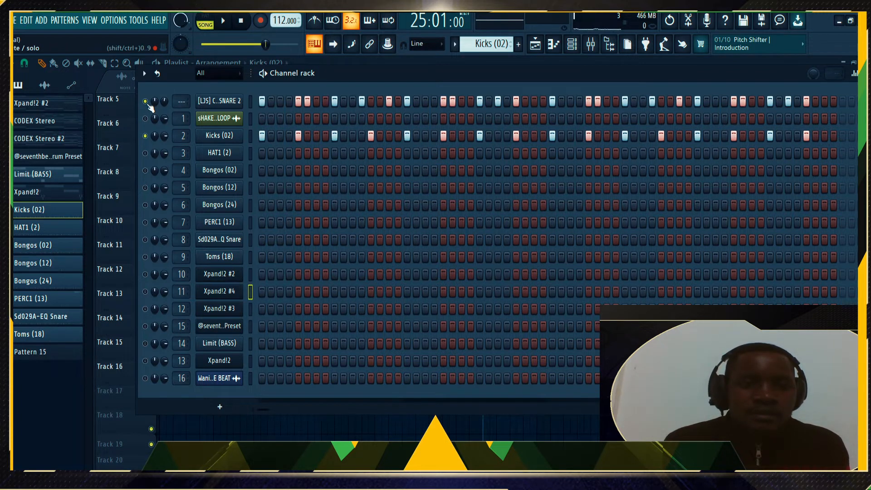
pyautogui.press('space')
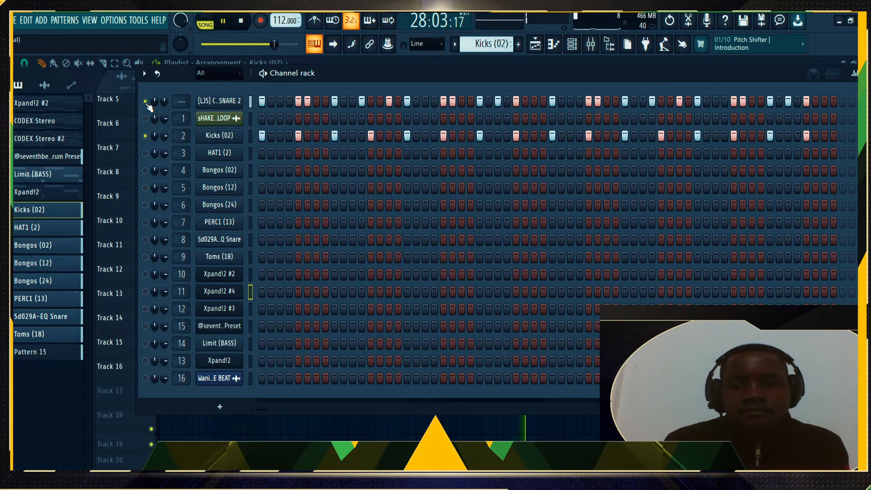
pyautogui.press('space')
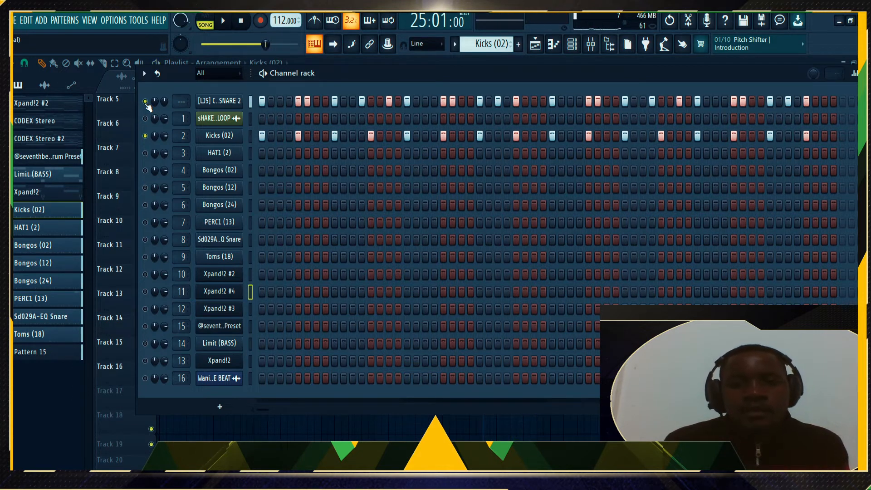
pyautogui.click(89, 183)
pyautogui.click(591, 45)
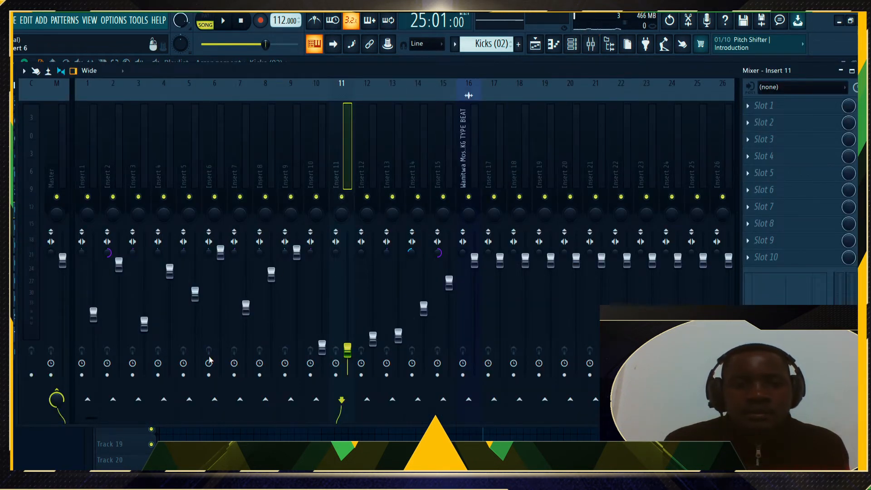
pyautogui.click(135, 444)
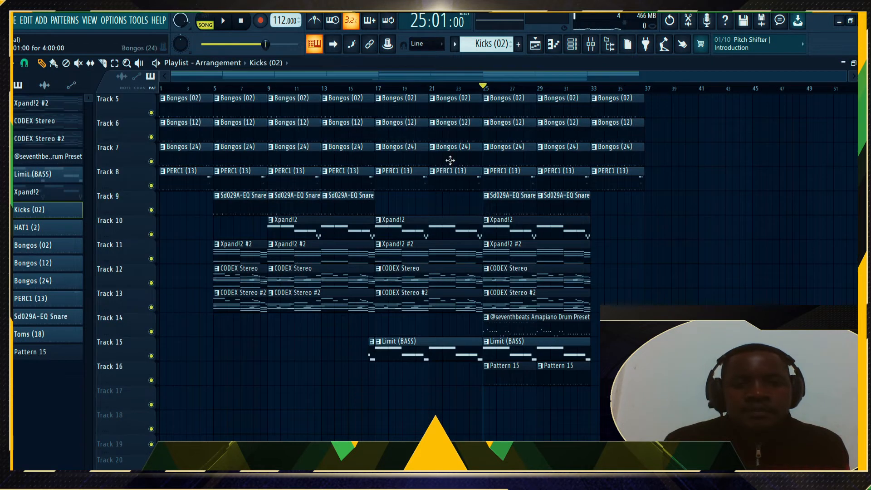
pyautogui.click(573, 45)
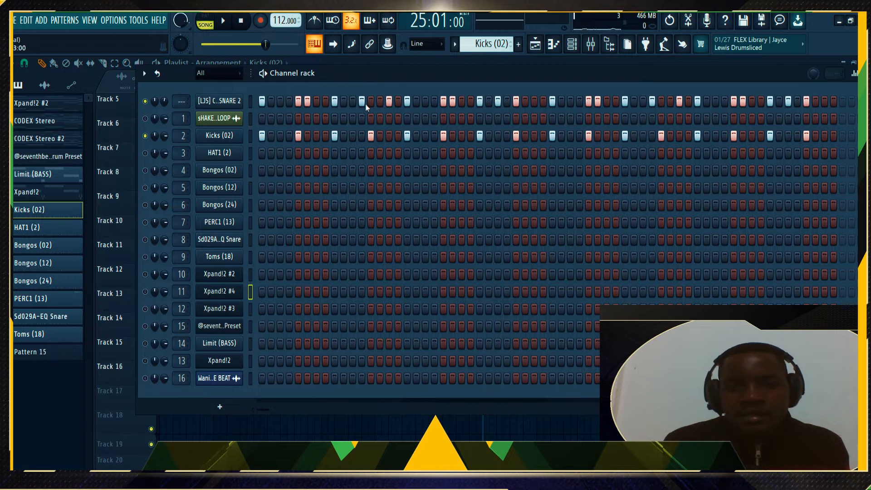
pyautogui.press('space')
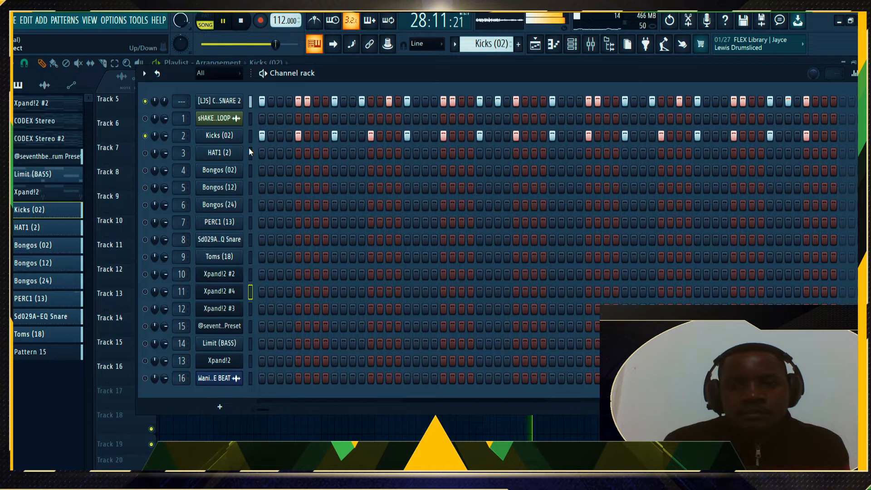
pyautogui.press('space')
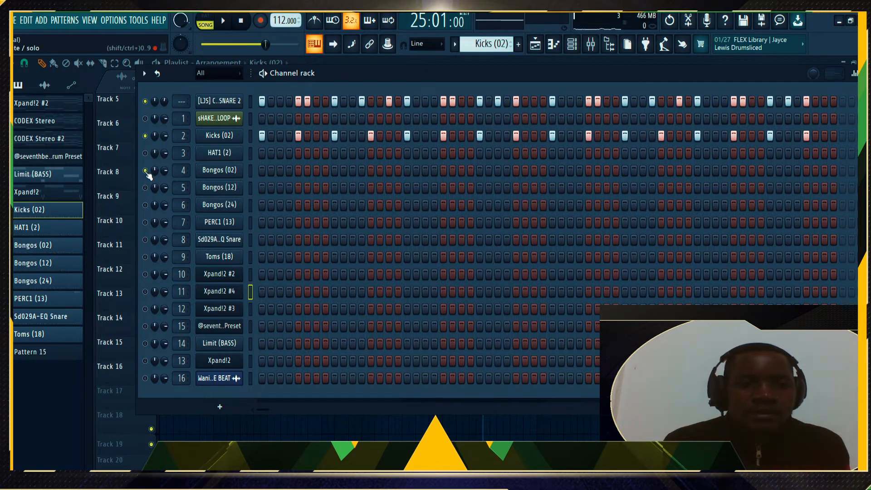
# Move Bongos (02) above HAT1 (2) and bring up the Bongos (02) pattern
pyautogui.click(250, 171)
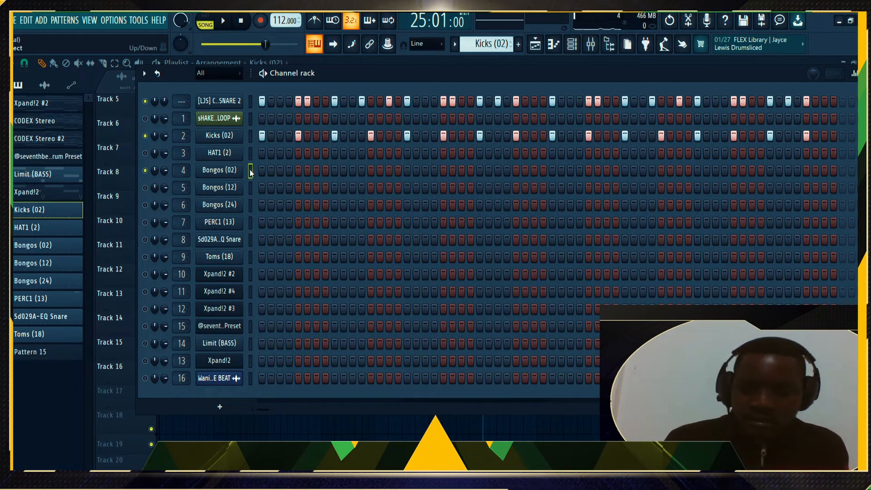
pyautogui.hotkey('alt', 'Up')
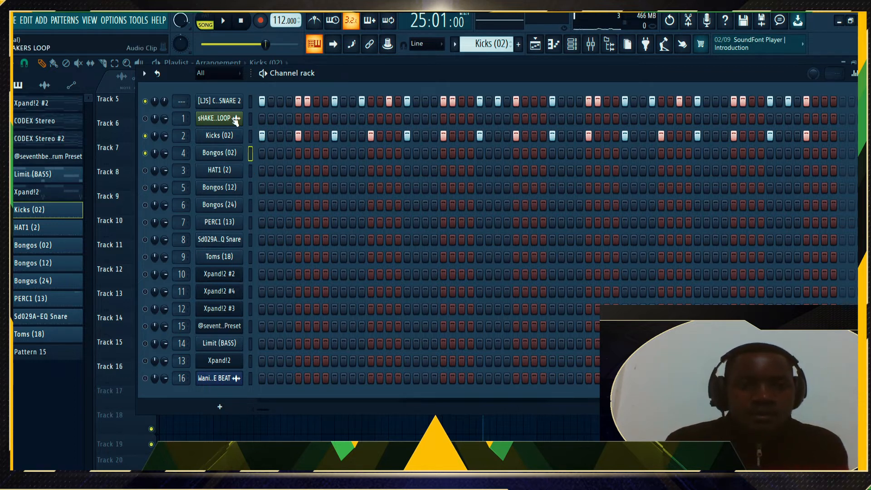
pyautogui.scroll(-1, 478, 43)
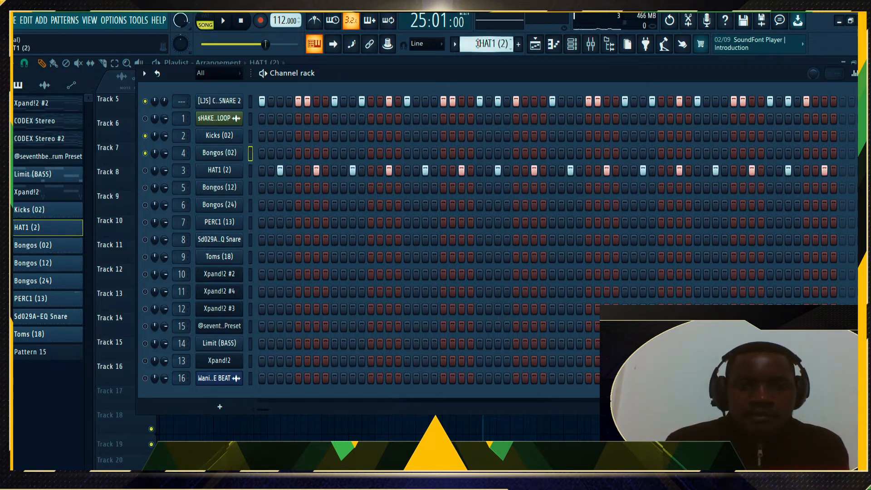
pyautogui.scroll(2, 478, 44)
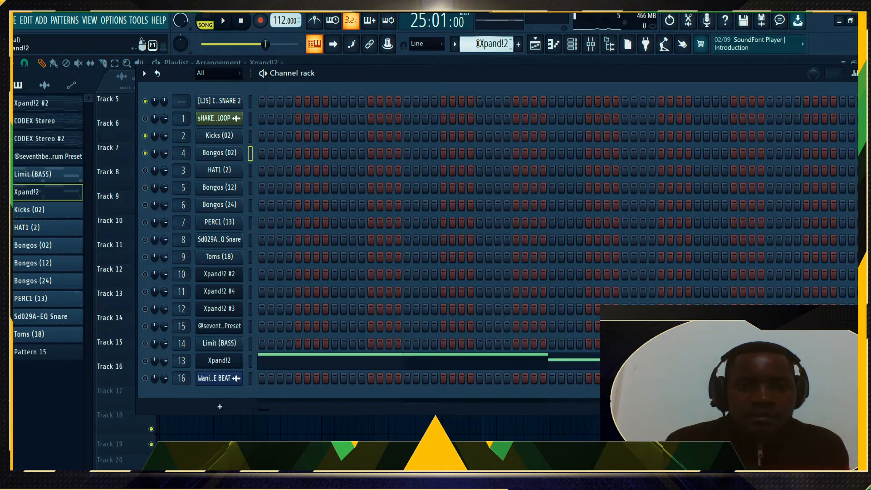
pyautogui.scroll(-2, 478, 43)
pyautogui.scroll(-1, 478, 43)
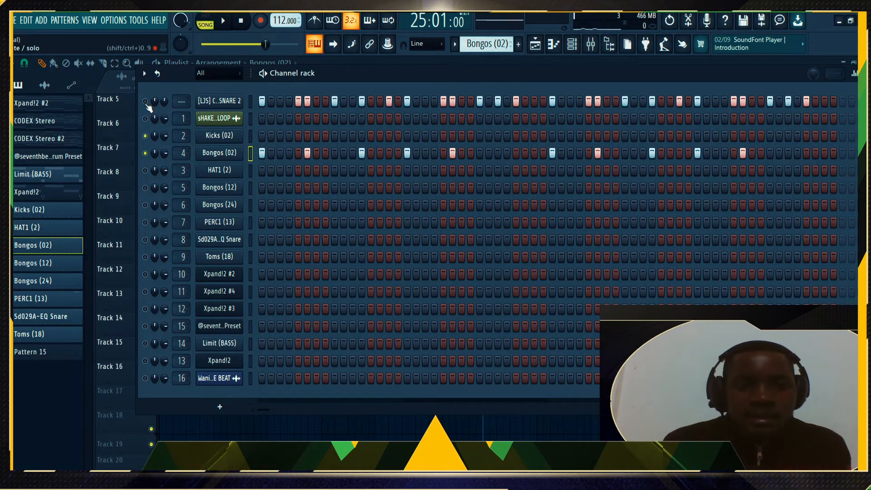
# Move Bongos (12) above HAT1 (2) and switch its channel on
pyautogui.press('space')
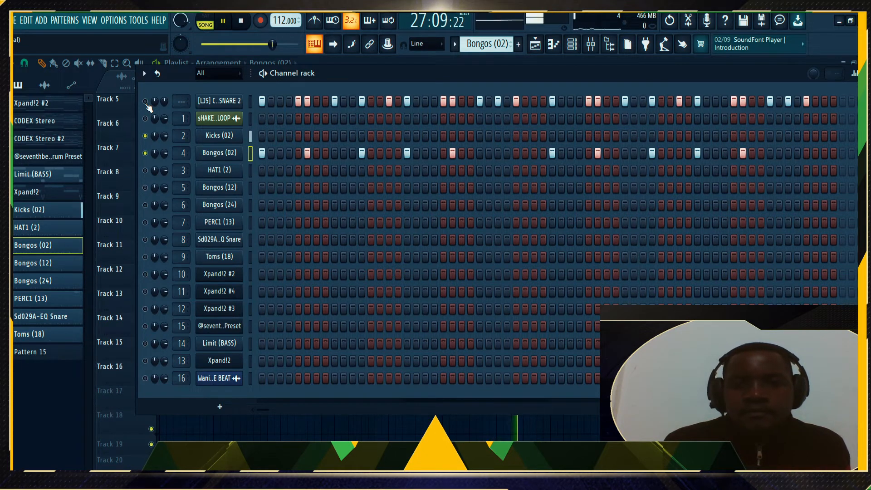
pyautogui.press('space')
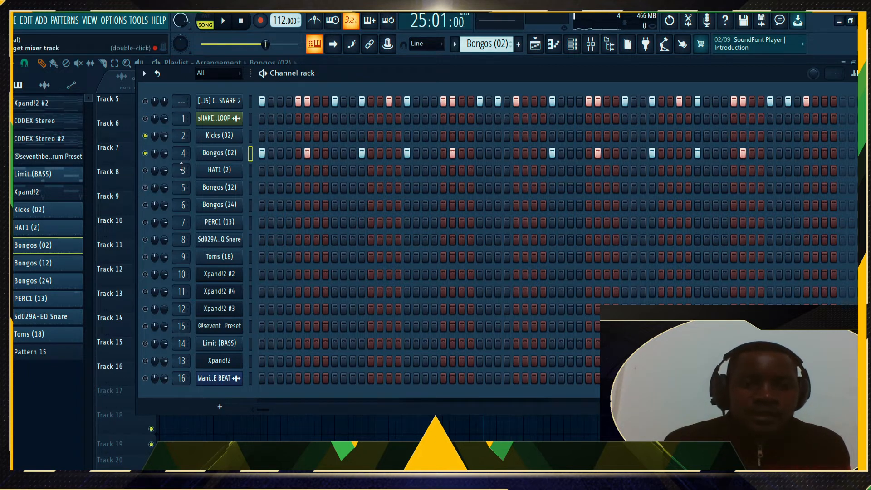
pyautogui.click(252, 187)
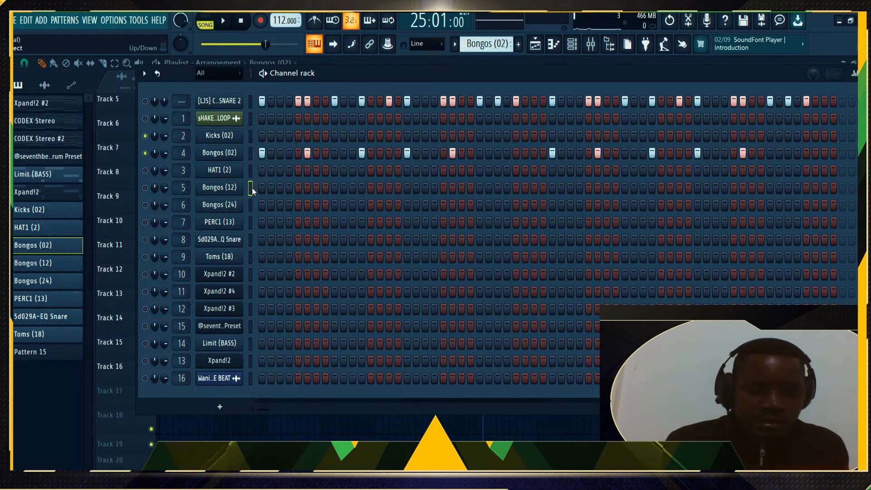
pyautogui.hotkey('alt', 'Up')
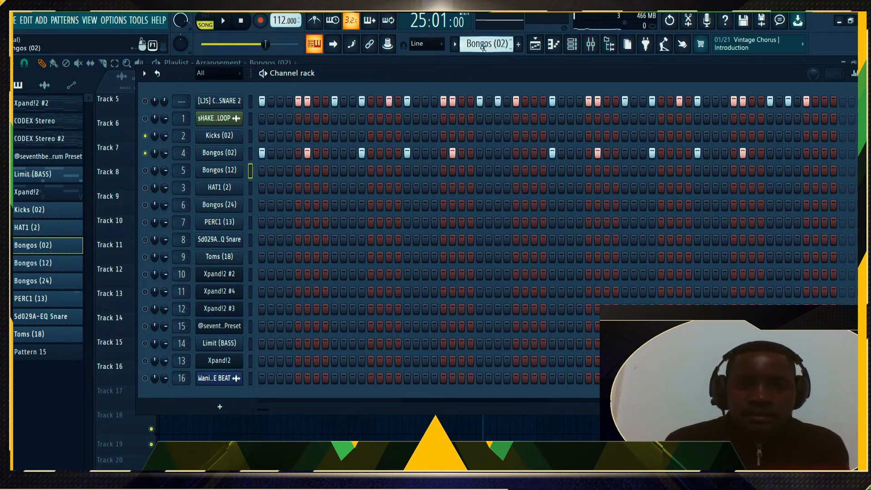
pyautogui.scroll(-1, 483, 45)
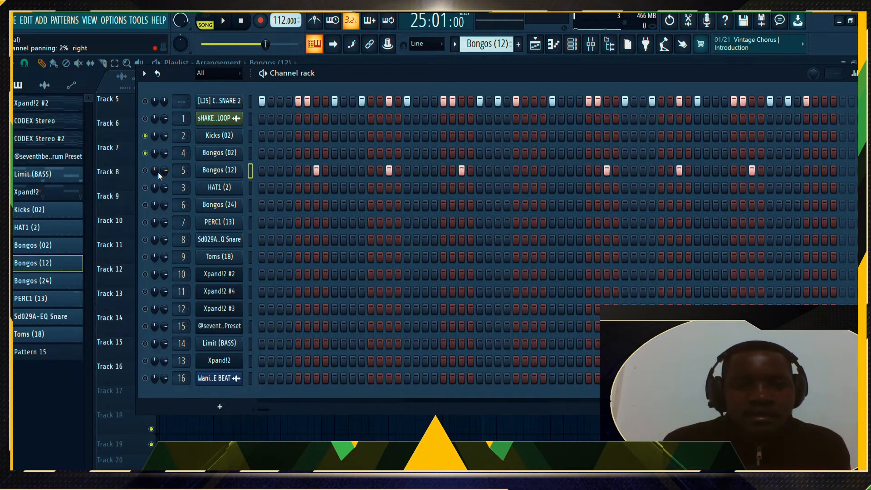
pyautogui.click(146, 170)
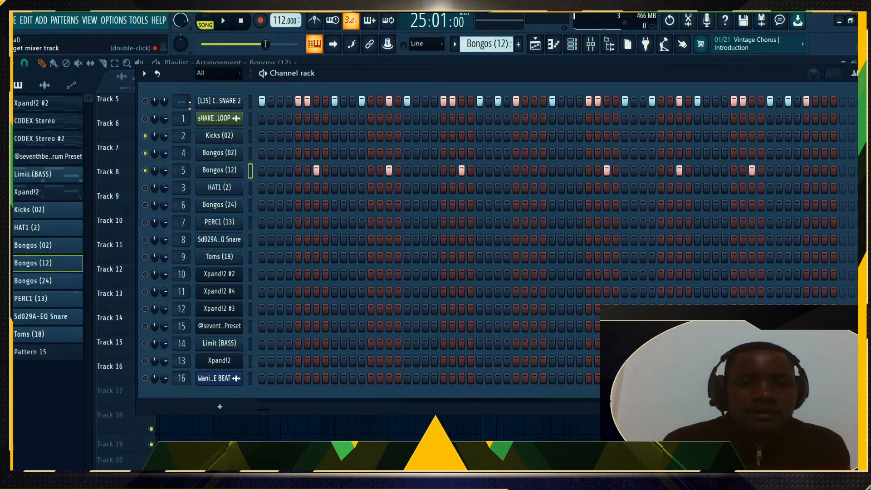
# Play the beat with Bongos (12) while moving Bongos (24) above HAT1 (2)
pyautogui.press('space')
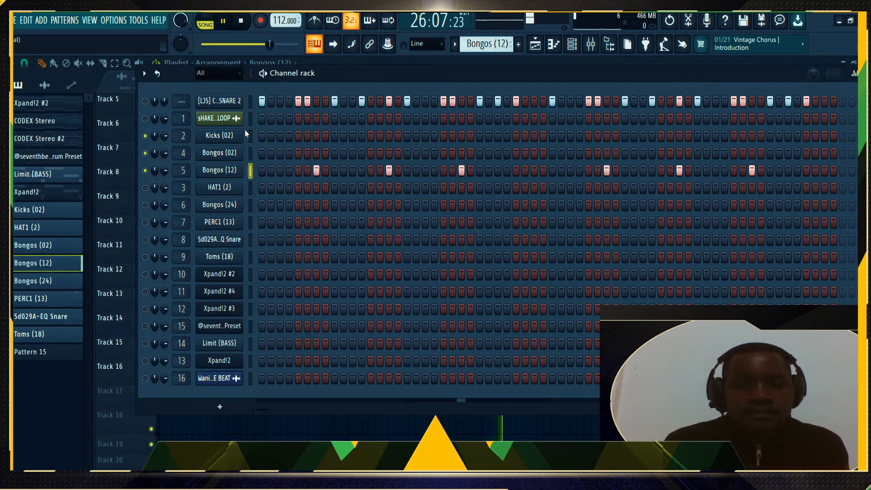
pyautogui.click(247, 201)
pyautogui.hotkey('alt', 'Up')
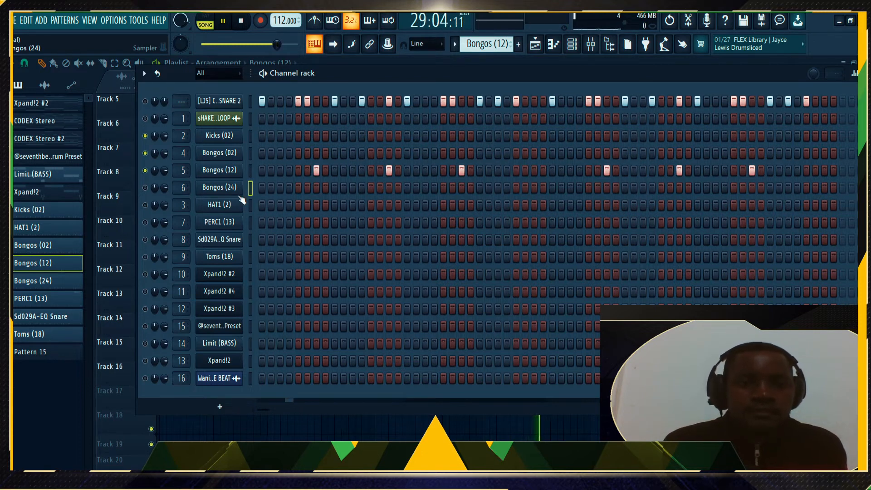
pyautogui.press('space')
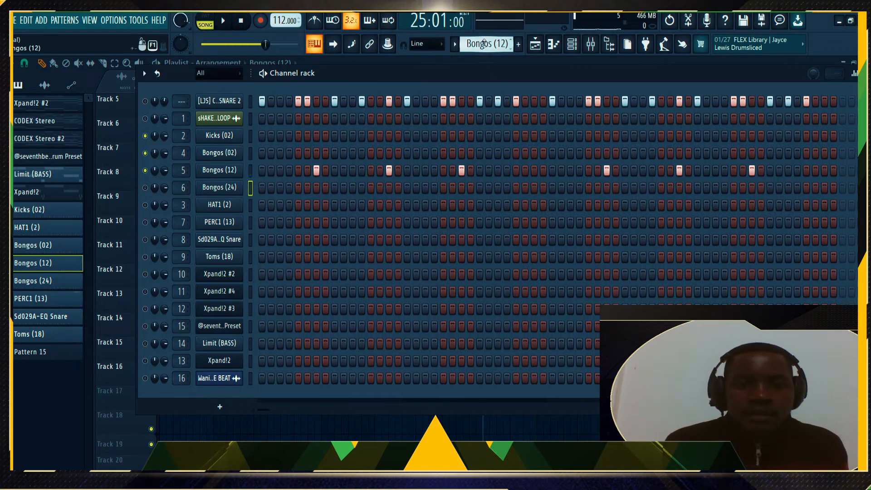
pyautogui.scroll(-1, 484, 43)
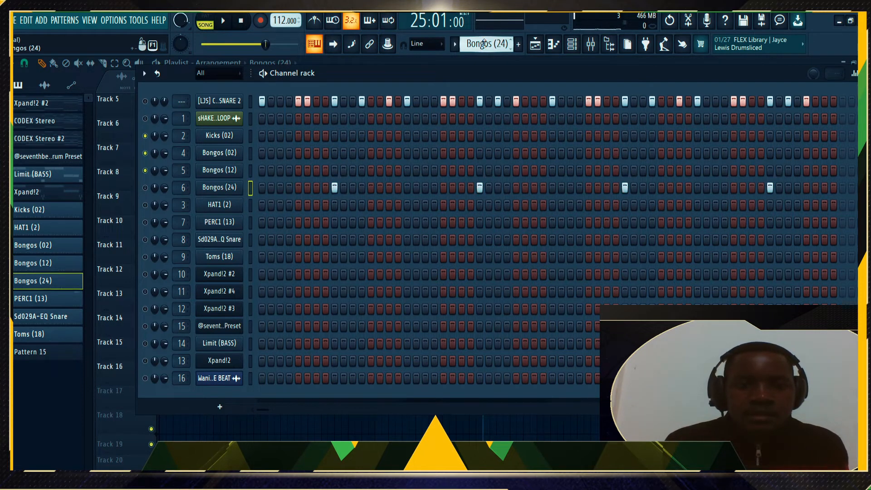
# Switch on Bongos (24) and audition the beat with it added
pyautogui.click(145, 188)
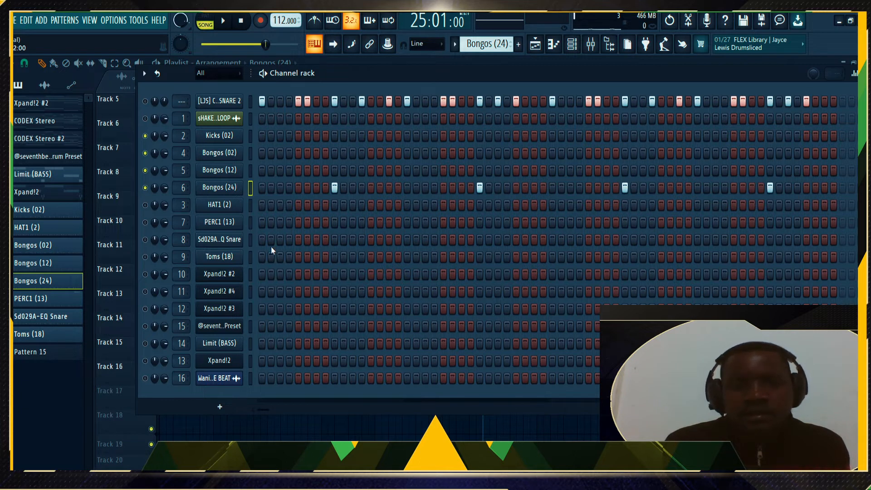
pyautogui.press('space')
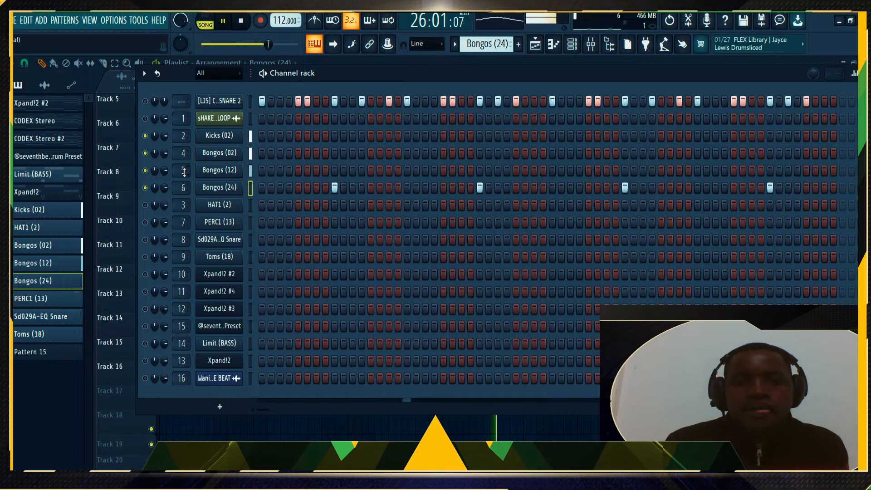
pyautogui.press('space')
pyautogui.click(239, 103)
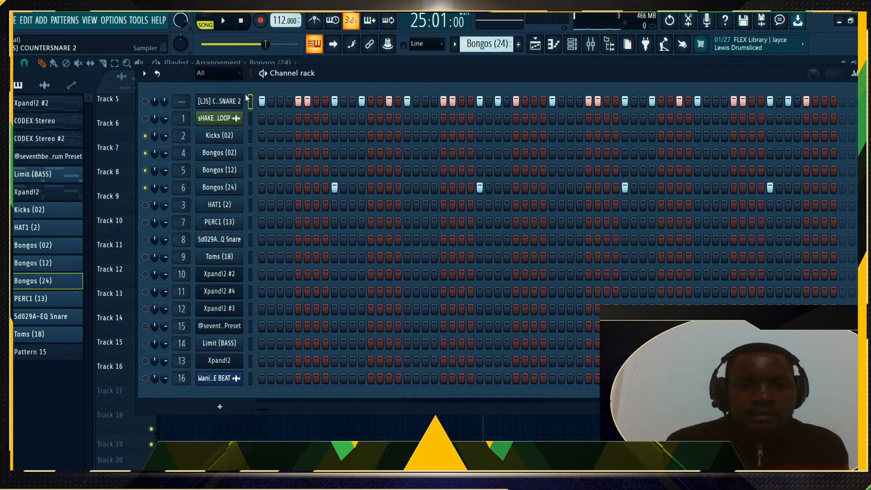
pyautogui.press('space')
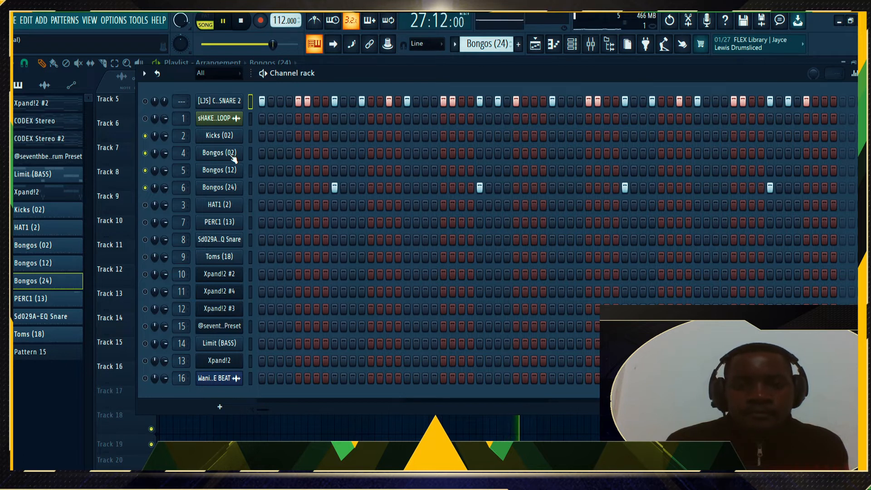
pyautogui.press('space')
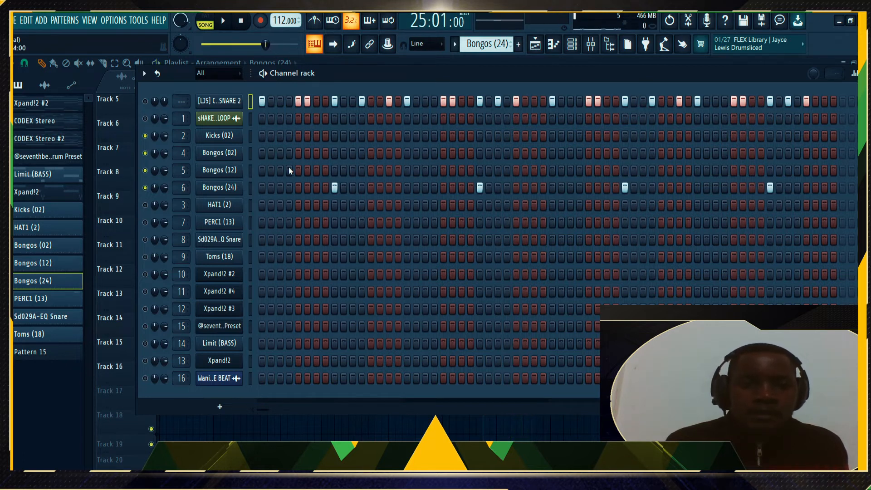
# Move PERC1 (13) above HAT1 (2) and switch it on
pyautogui.click(248, 222)
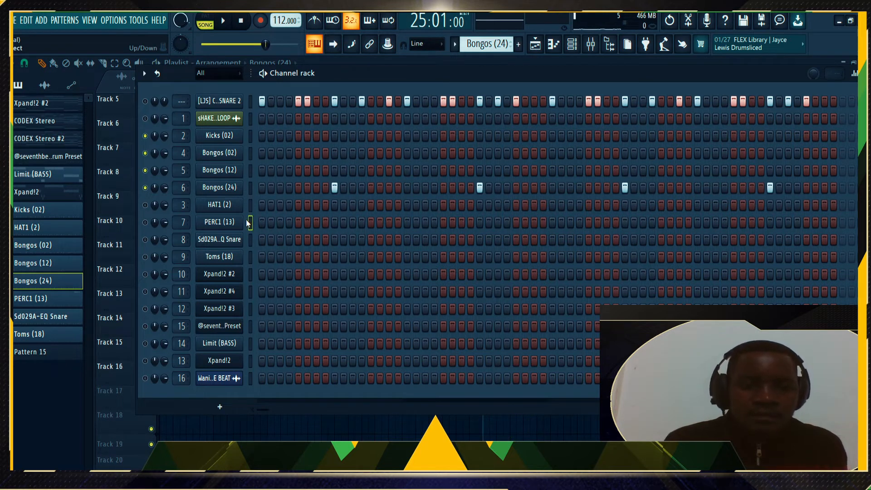
pyautogui.hotkey('alt', 'Up')
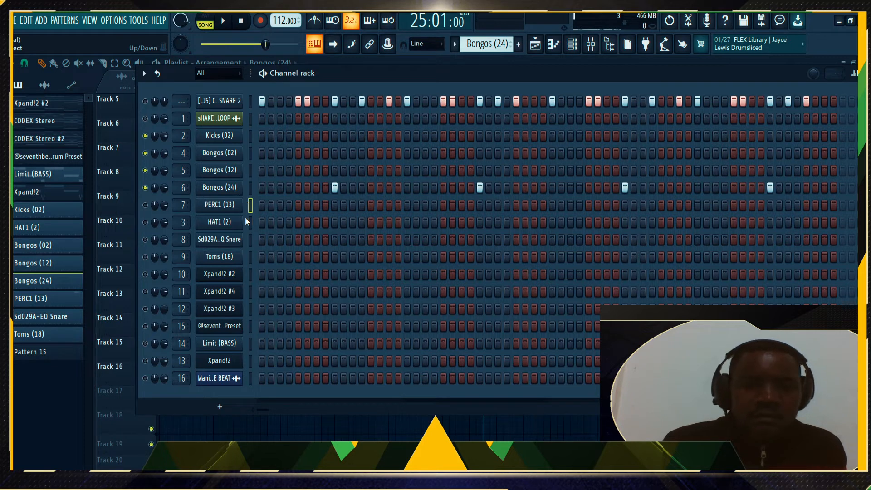
pyautogui.click(144, 206)
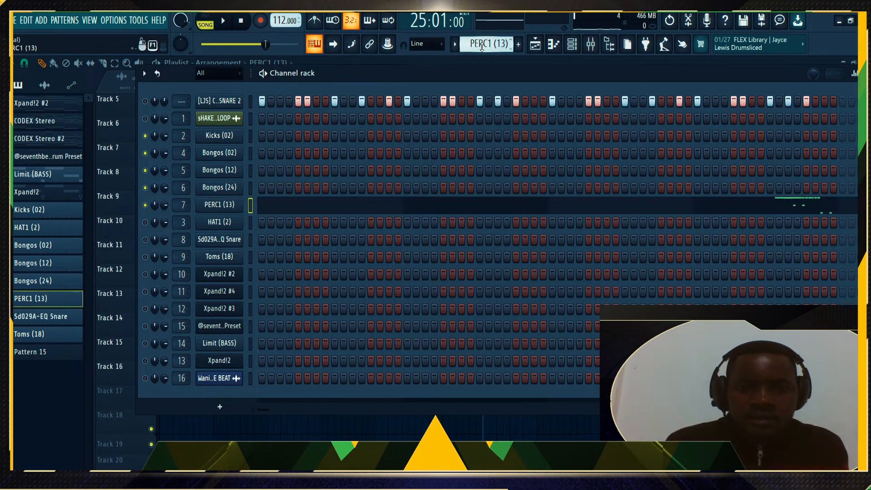
# Look at the PERC1 (13) notes, then return to the channel list
pyautogui.click(779, 207)
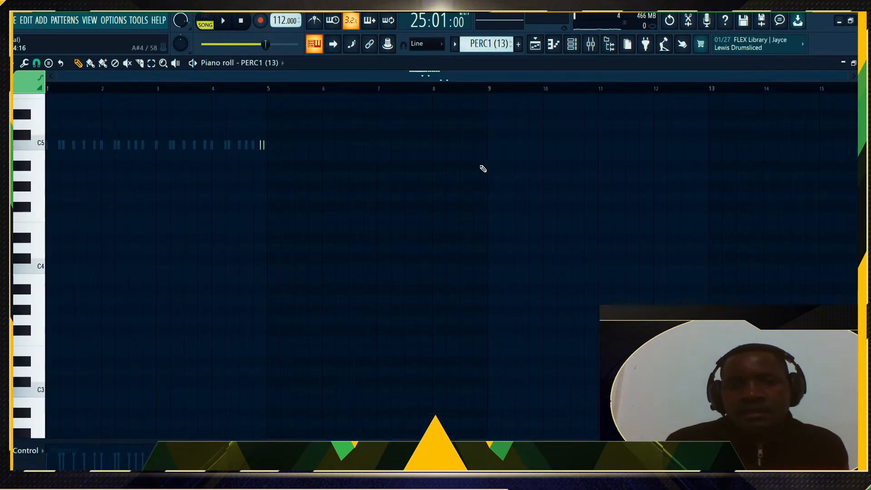
pyautogui.scroll(3, 233, 94)
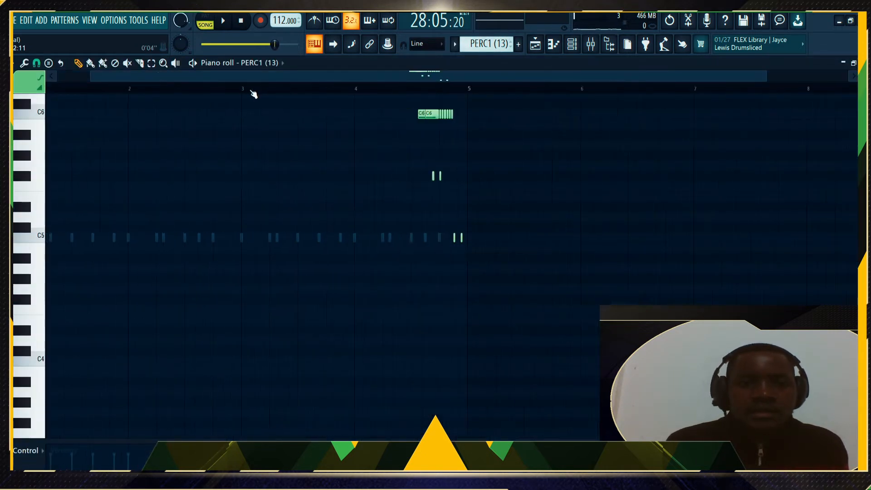
pyautogui.click(573, 44)
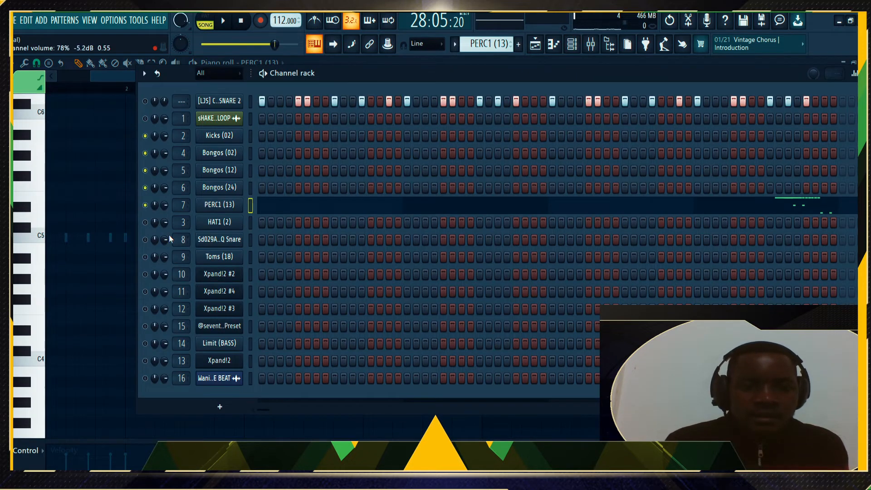
# Move the Sd029A-EQ Snare channel up above HAT1 (2) and PERC1 (13)
pyautogui.click(254, 237)
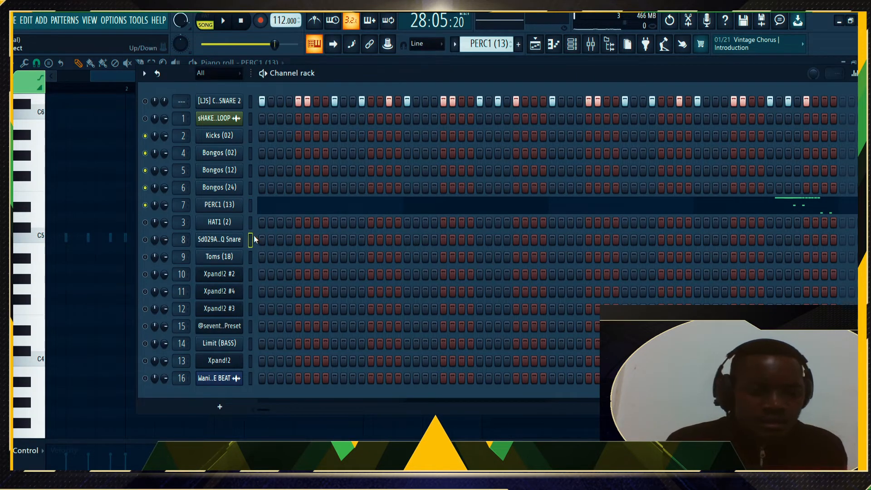
pyautogui.hotkey('alt', 'Up')
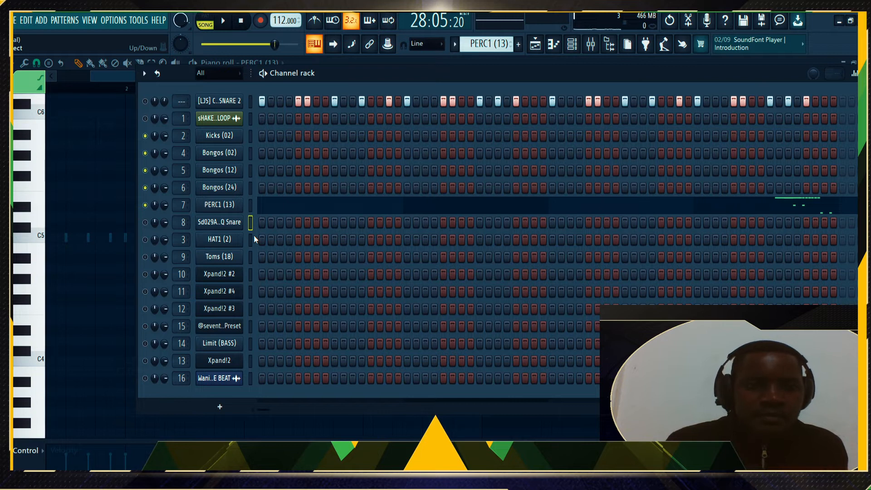
pyautogui.hotkey('alt', 'Up')
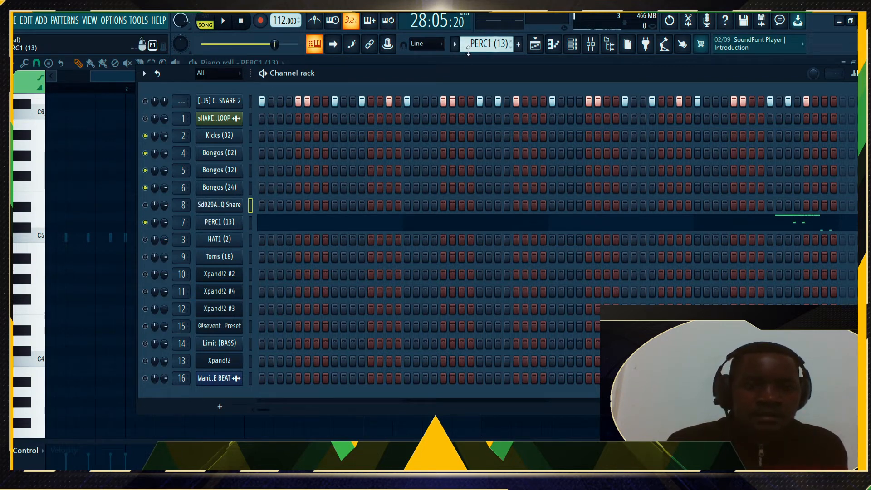
pyautogui.scroll(-1, 484, 47)
pyautogui.scroll(-2, 483, 48)
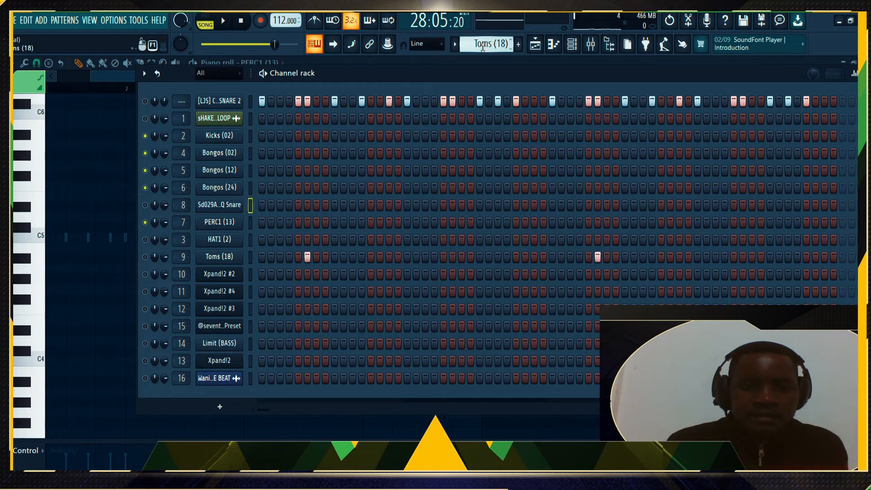
pyautogui.scroll(1, 484, 49)
pyautogui.scroll(2, 483, 49)
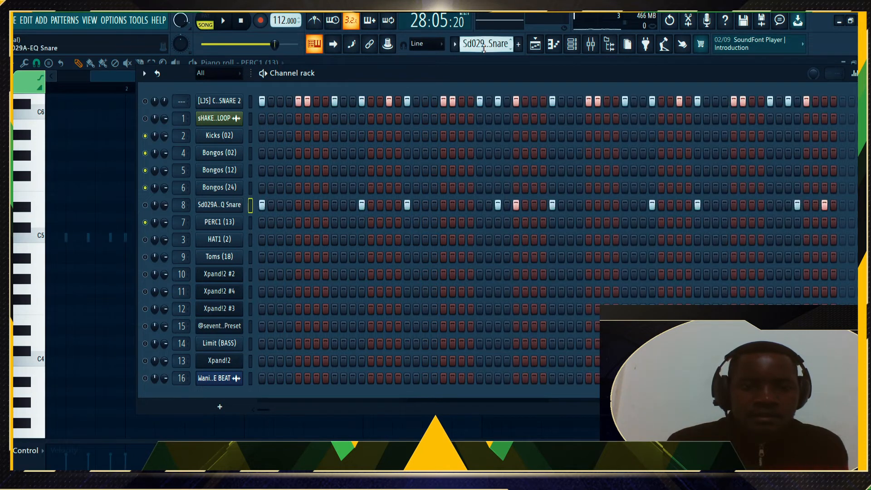
# Unmute the snare, audition the beat, then select Toms (18) and show its pattern
pyautogui.click(146, 206)
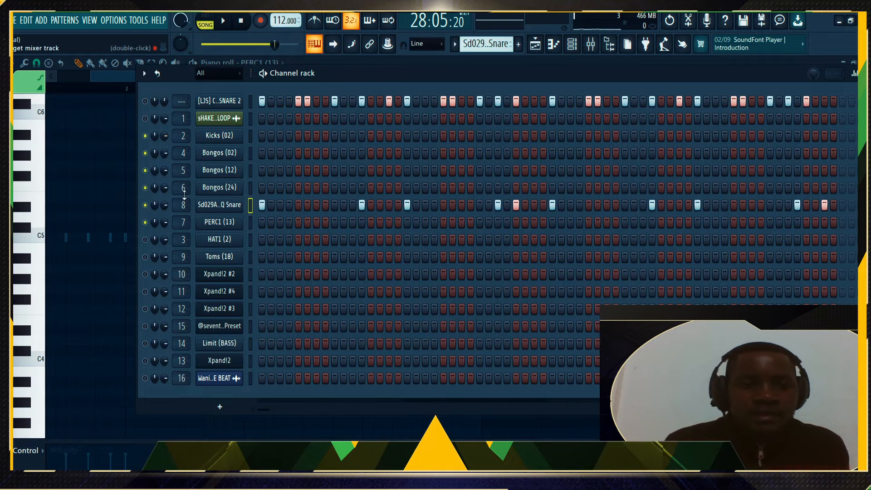
pyautogui.press('space')
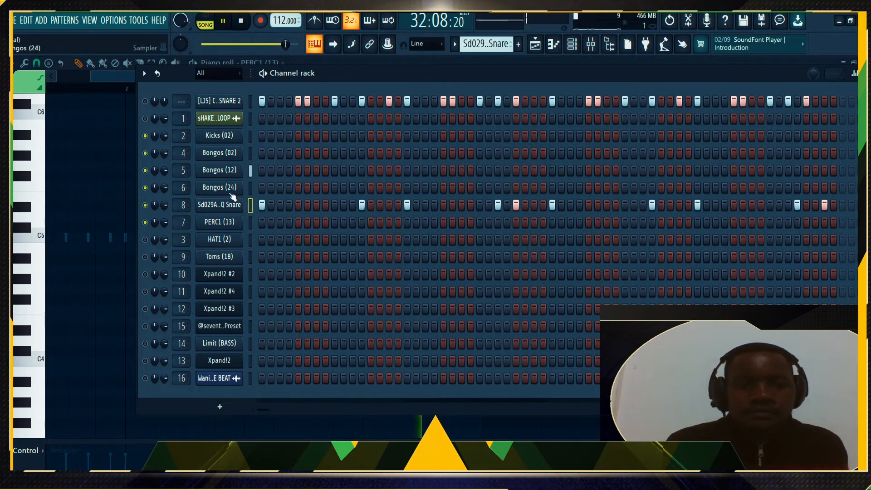
pyautogui.press('space')
pyautogui.click(251, 257)
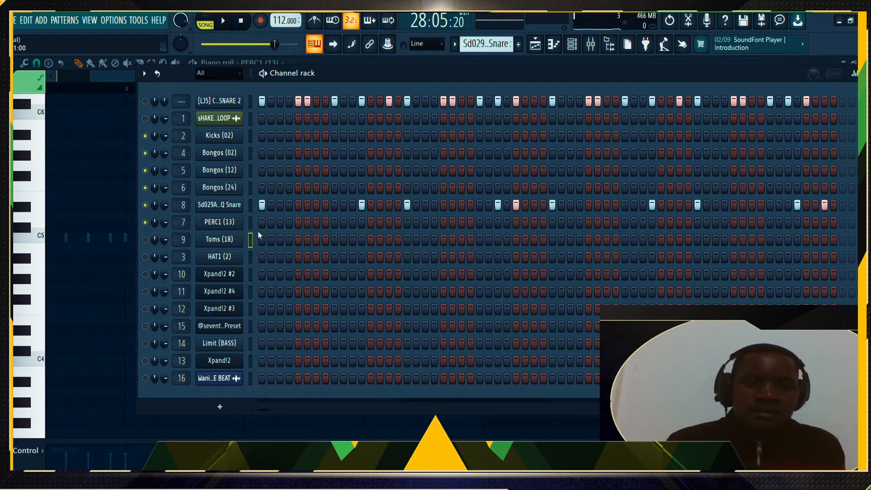
pyautogui.scroll(-1, 475, 43)
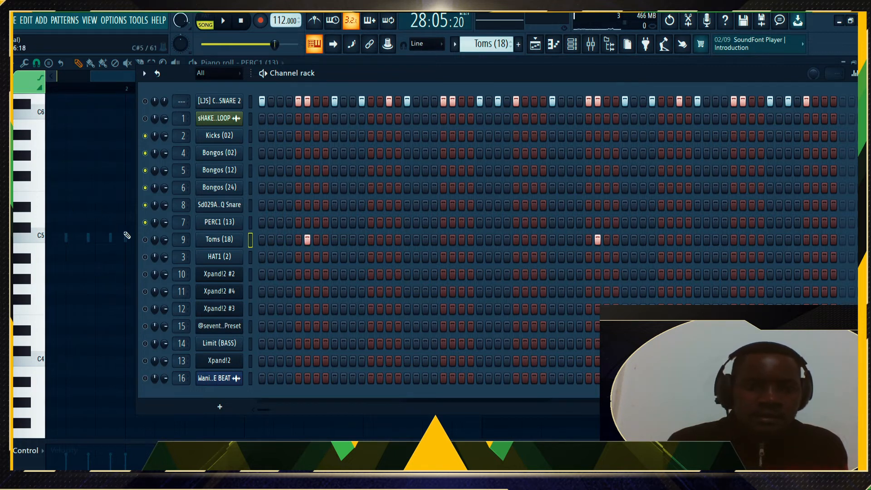
# Unmute Toms (18), listen to the beat, then bring up the HAT1 (2) pattern
pyautogui.click(146, 241)
pyautogui.press('space')
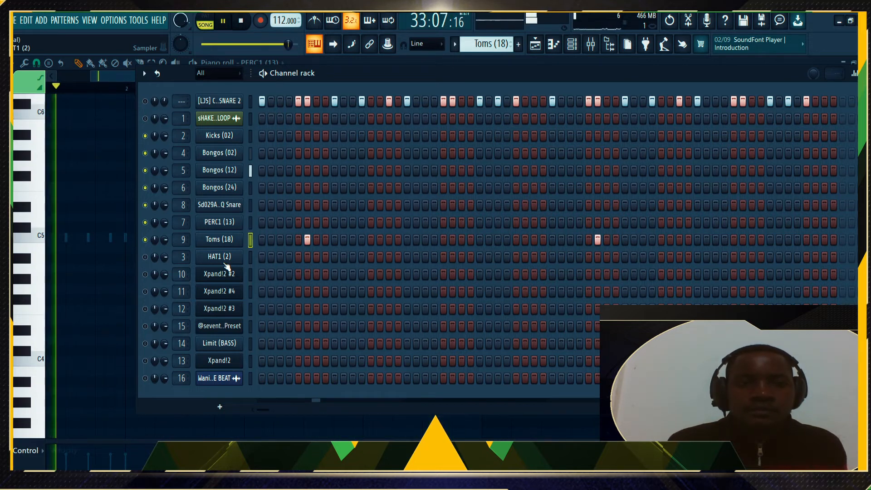
pyautogui.press('space')
pyautogui.scroll(-1, 473, 45)
pyautogui.scroll(4, 474, 44)
pyautogui.scroll(5, 474, 43)
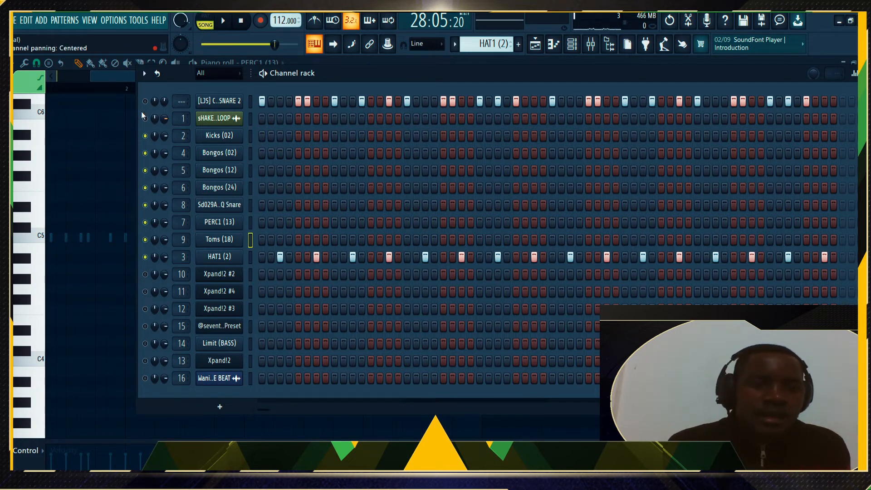
# Check the shaker loop settings, then delete the [LJS] COUNTERSNARE 2 channel
pyautogui.click(211, 122)
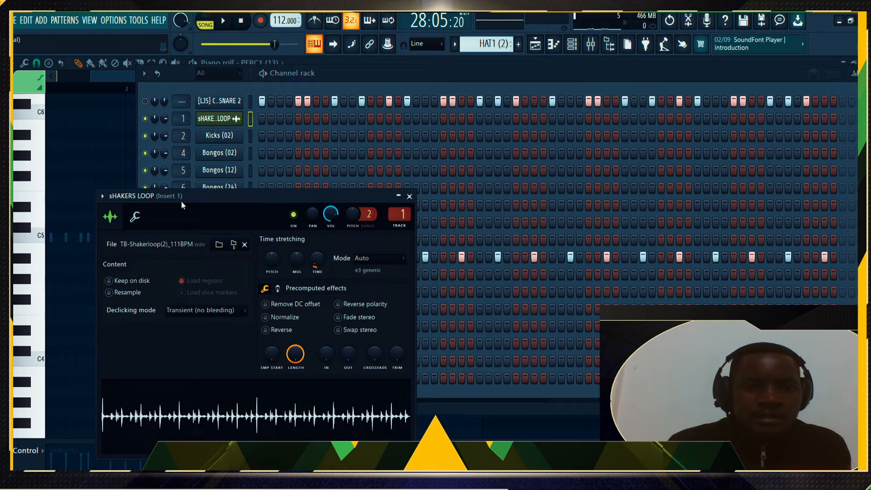
pyautogui.click(409, 196)
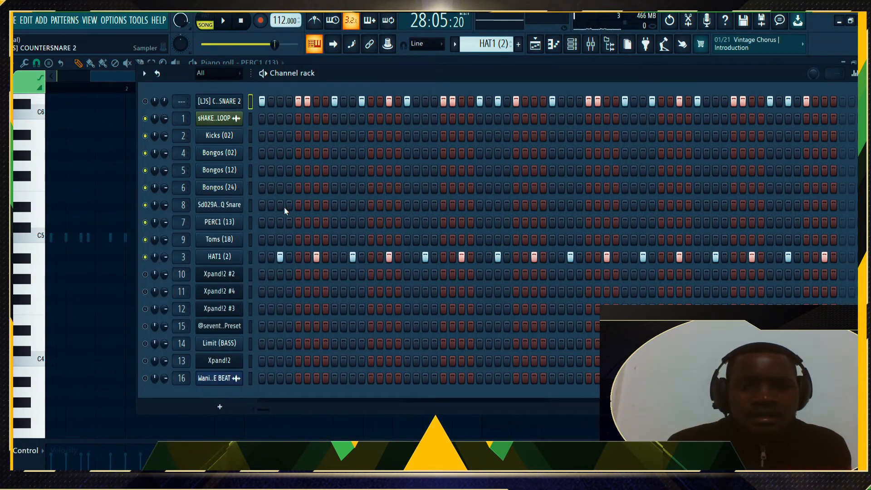
pyautogui.hotkey('alt', 'Delete')
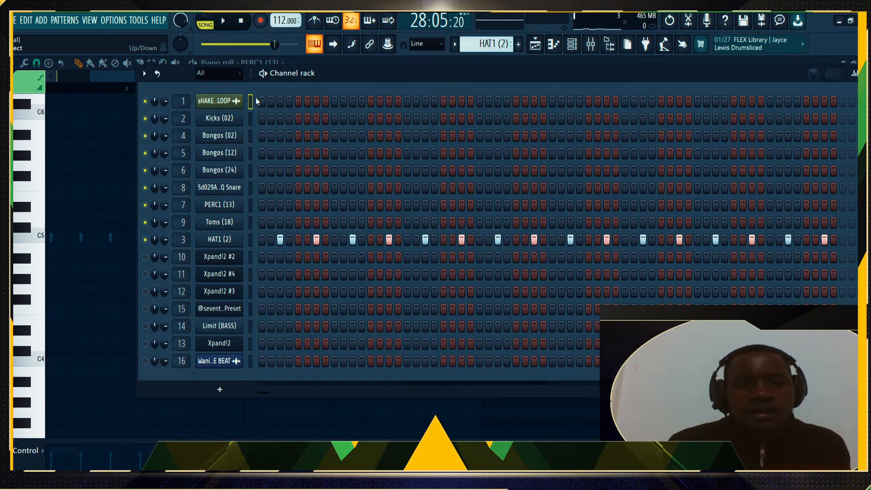
# Play the remaining beat, hiding and reshowing the Channel rack
pyautogui.press('space')
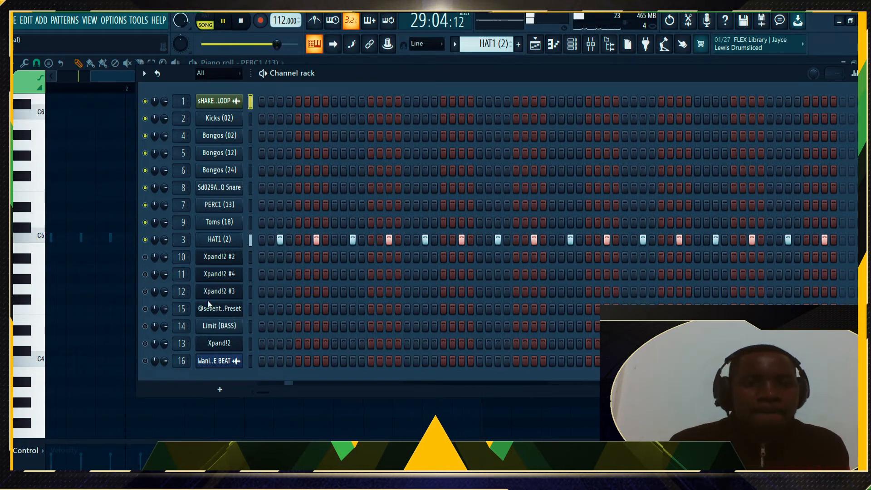
pyautogui.press('F6')
pyautogui.press('space')
pyautogui.press('space')
pyautogui.click(568, 48)
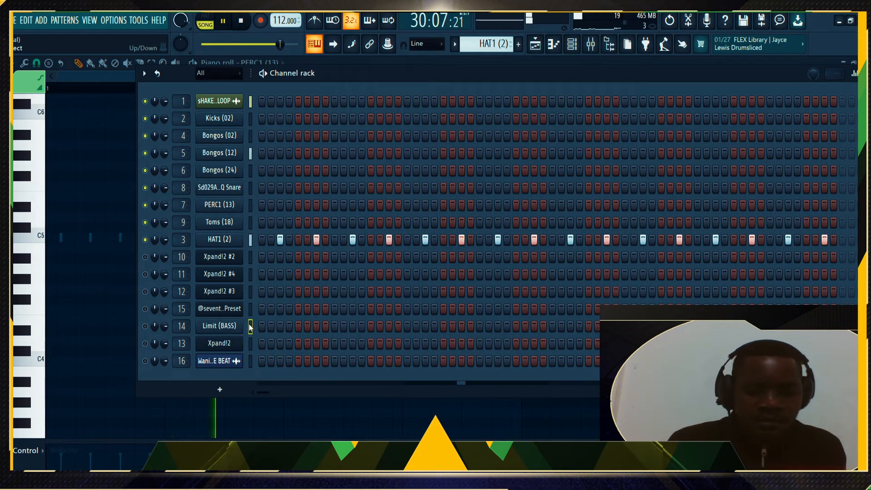
# Move Limit (BASS) up beneath HAT1, stop playback, and switch the pattern selector to Limit (BASS)
pyautogui.hotkey('alt', 'Up')
pyautogui.hotkey('alt', 'Up')
pyautogui.hotkey('alt', 'Up')
pyautogui.hotkey('alt', 'Up')
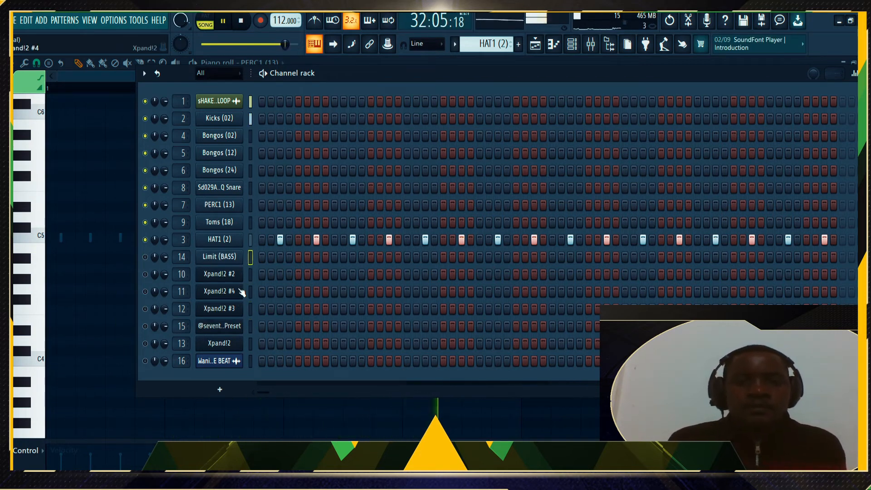
pyautogui.press('space')
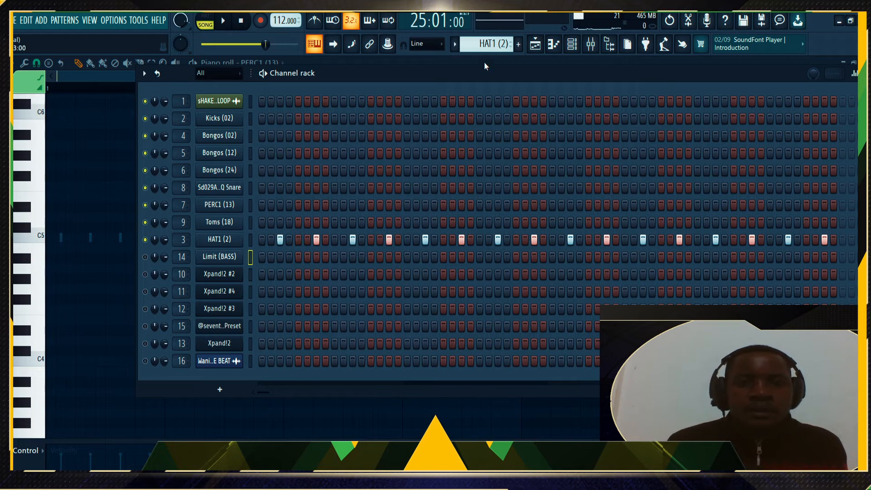
pyautogui.scroll(-1, 483, 44)
pyautogui.scroll(-5, 483, 44)
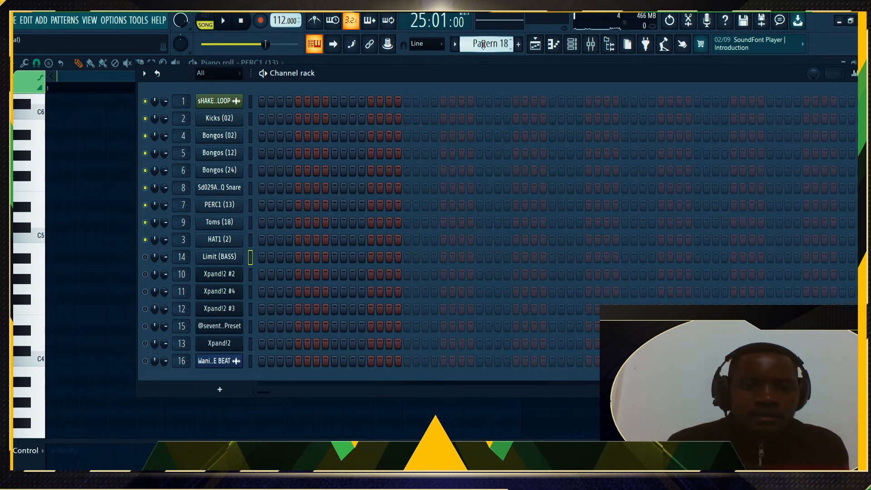
pyautogui.scroll(3, 484, 44)
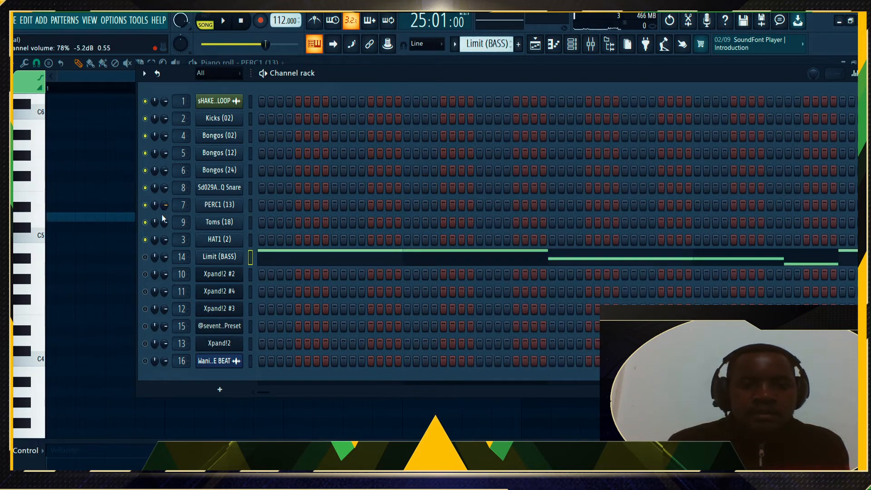
# Open the Limit (BASS) piano roll zoomed out and play through its repeating D5–B4–A4 line
pyautogui.click(273, 259)
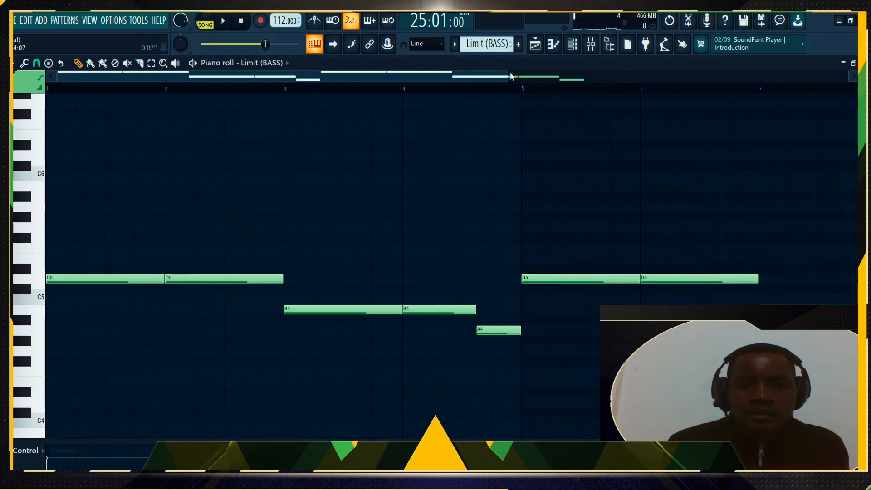
pyautogui.moveTo(511, 76); pyautogui.dragTo(833, 76)
pyautogui.press('space')
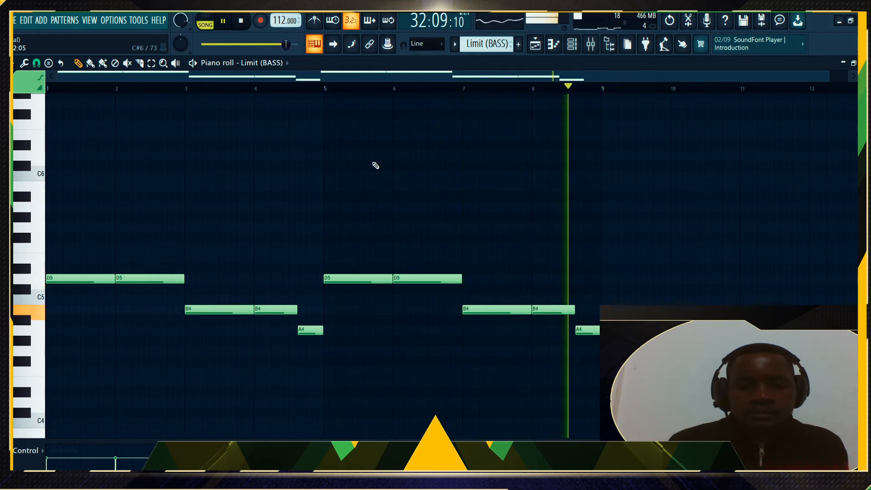
pyautogui.press('space')
pyautogui.press('F6')
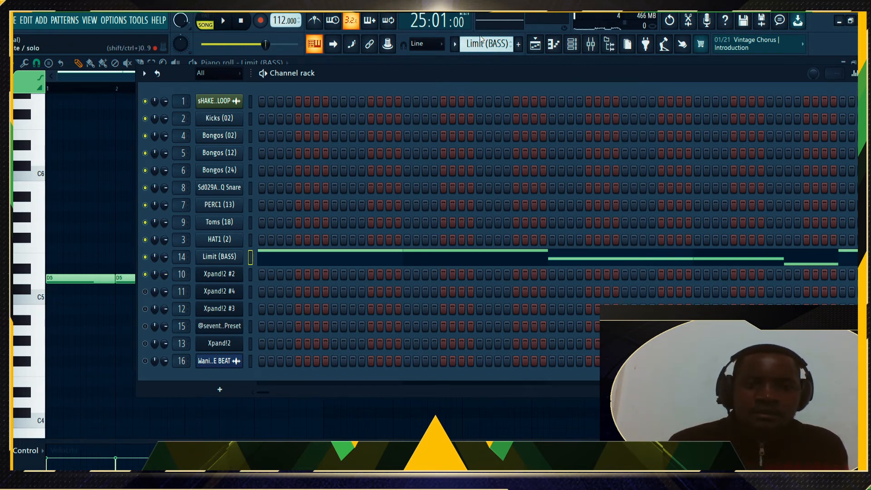
# Select the Xpand!2 #2 pattern, check its plugin window, and open its 19-note line in the piano roll
pyautogui.scroll(-3, 484, 39)
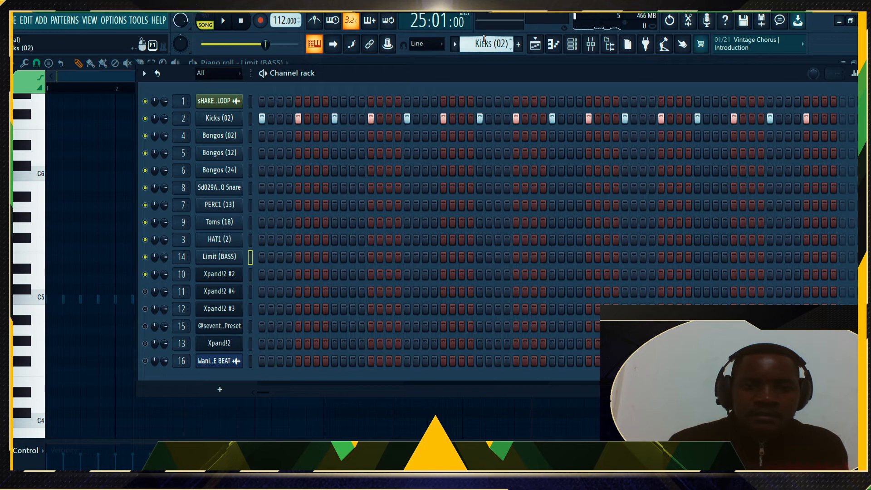
pyautogui.scroll(-4, 484, 39)
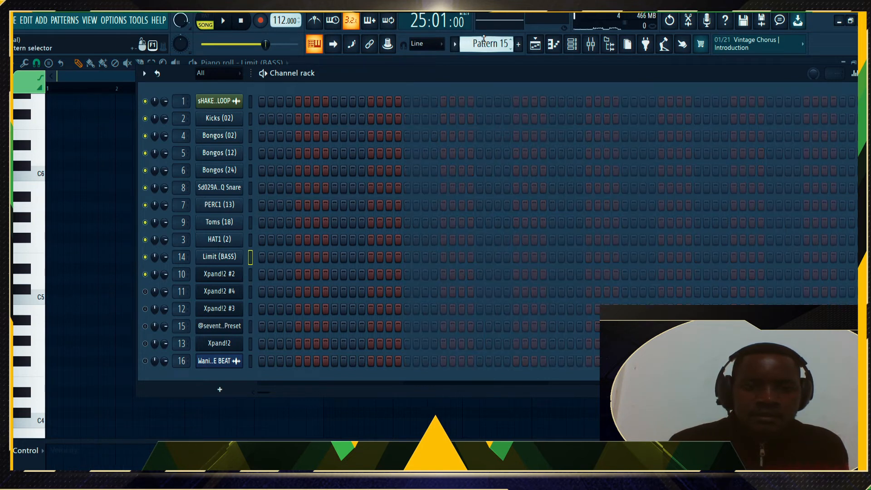
pyautogui.scroll(7, 484, 39)
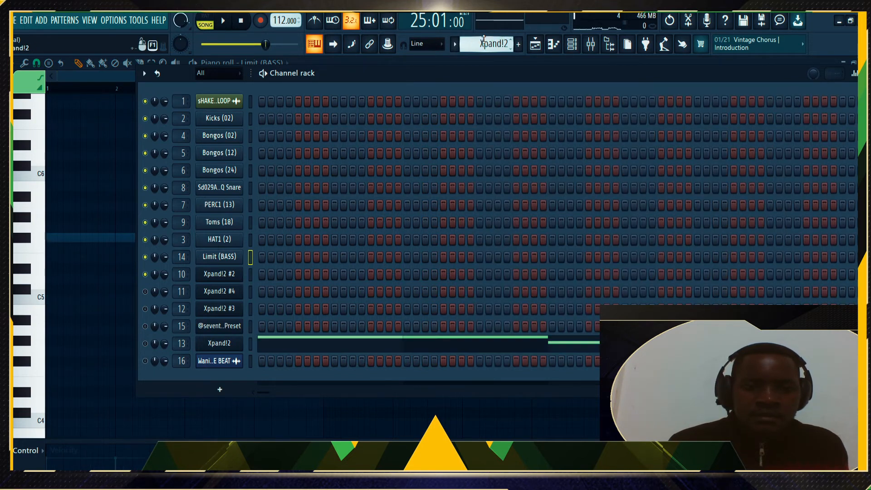
pyautogui.scroll(4, 484, 39)
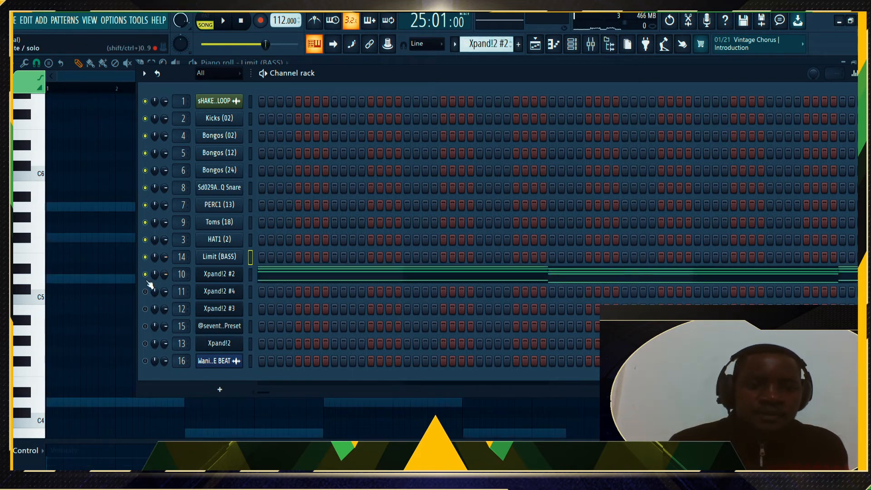
pyautogui.click(217, 274)
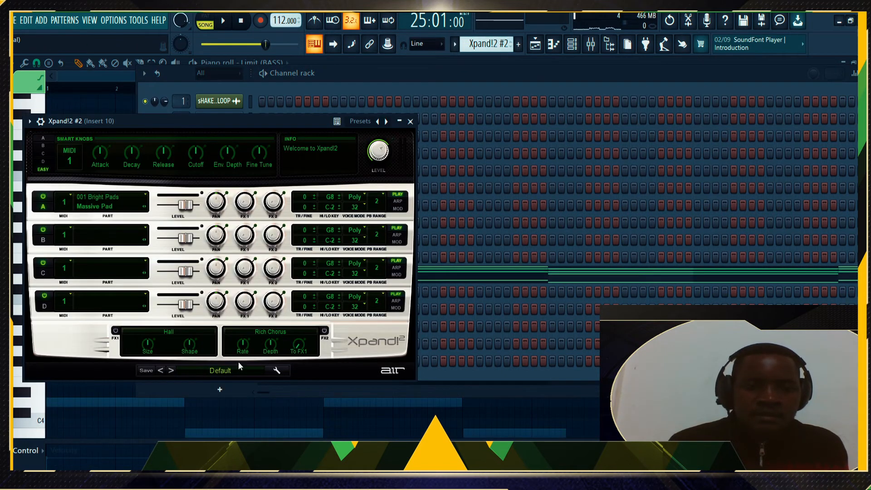
pyautogui.click(411, 121)
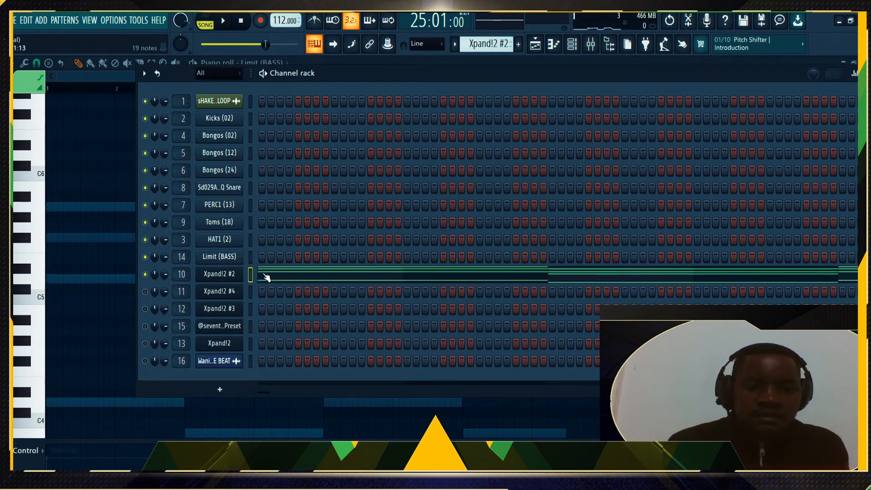
pyautogui.click(271, 277)
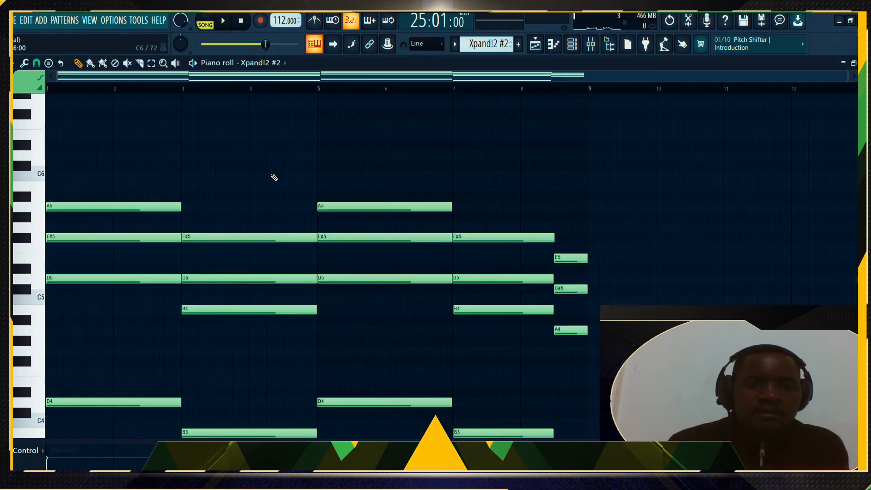
# Bring up the channel rack and start playing the song
pyautogui.scroll(-5, 262, 233)
pyautogui.scroll(2, 262, 232)
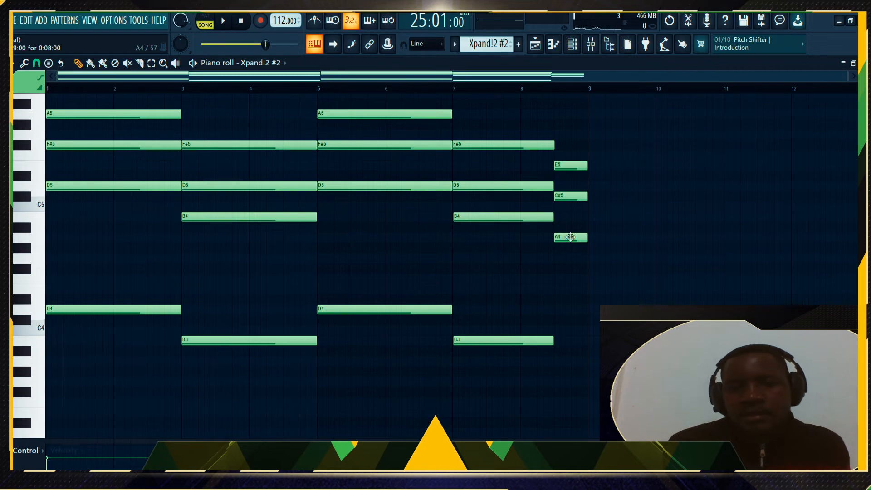
pyautogui.click(573, 44)
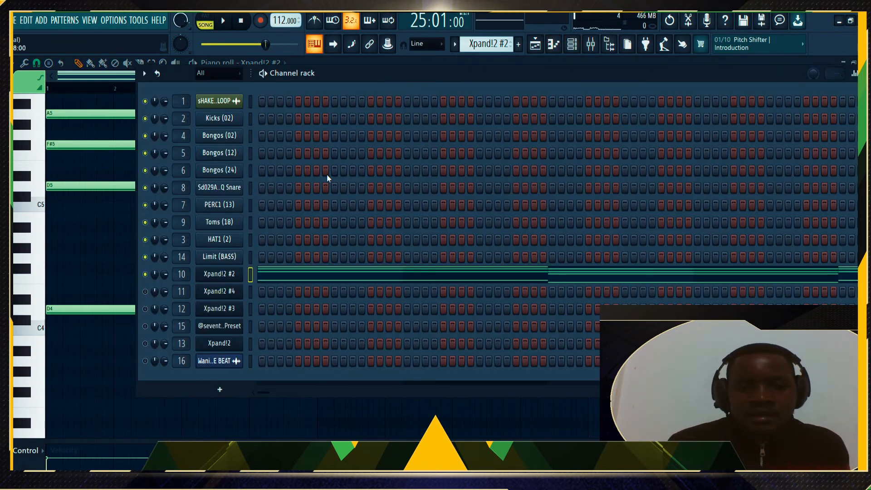
pyautogui.press('space')
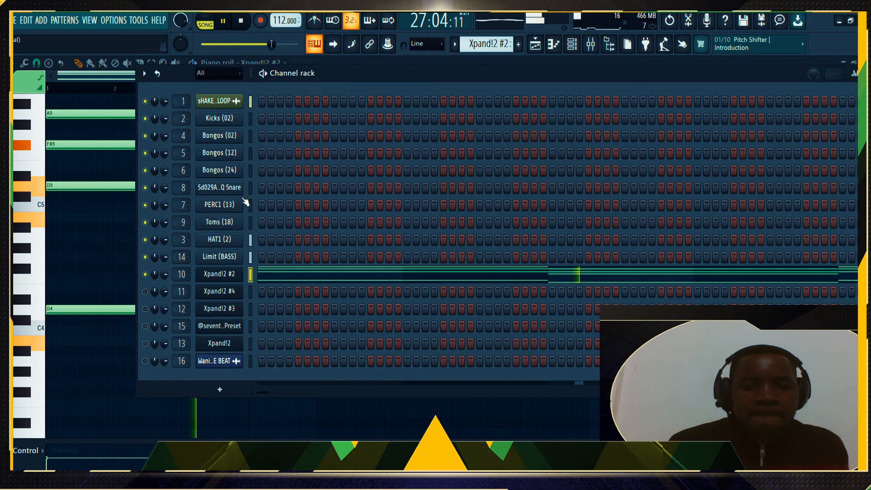
# Listen to the Xpand!2 #2 chords (B3–A5) in the piano roll, briefly check the Mixer, then stop
pyautogui.press('F5')
pyautogui.click(274, 283)
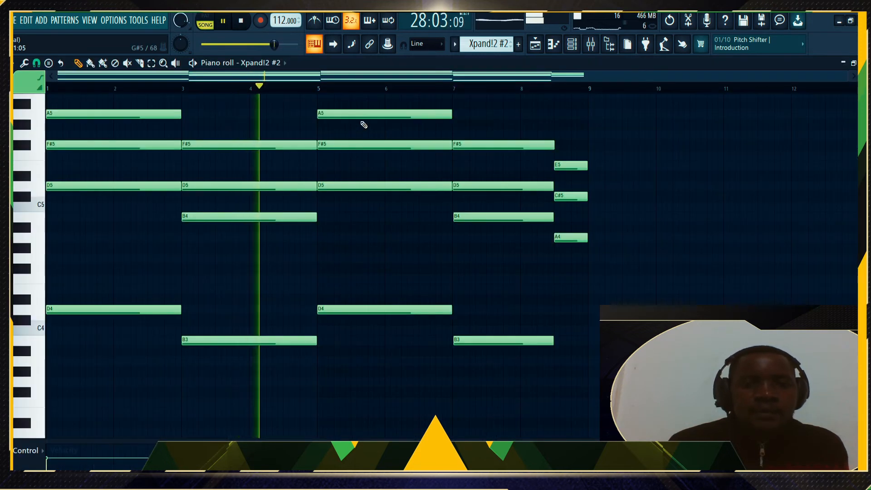
pyautogui.scroll(2, 362, 124)
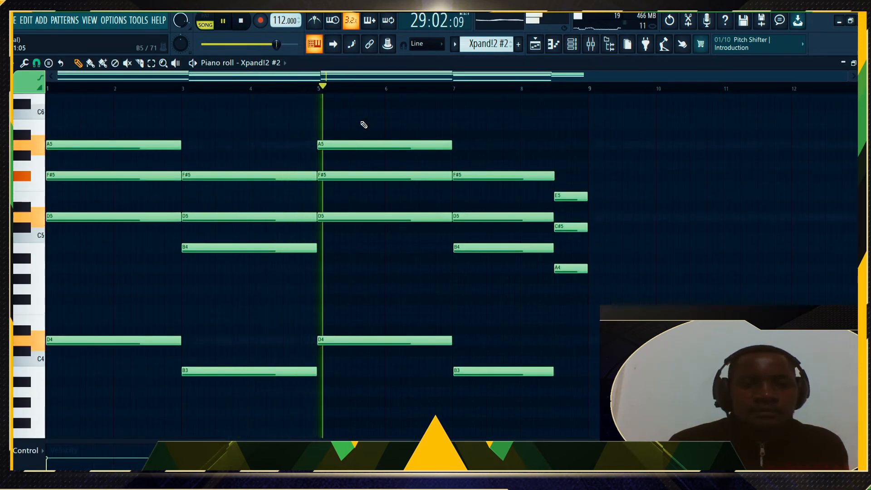
pyautogui.click(592, 44)
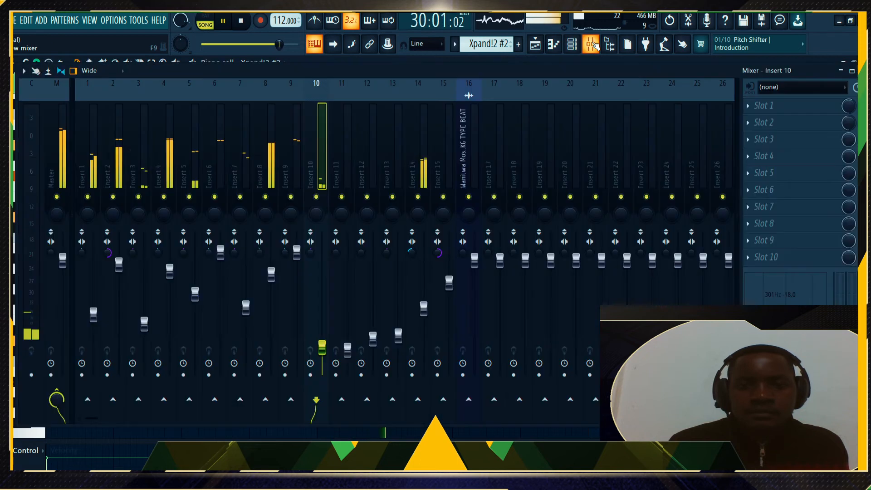
pyautogui.click(591, 45)
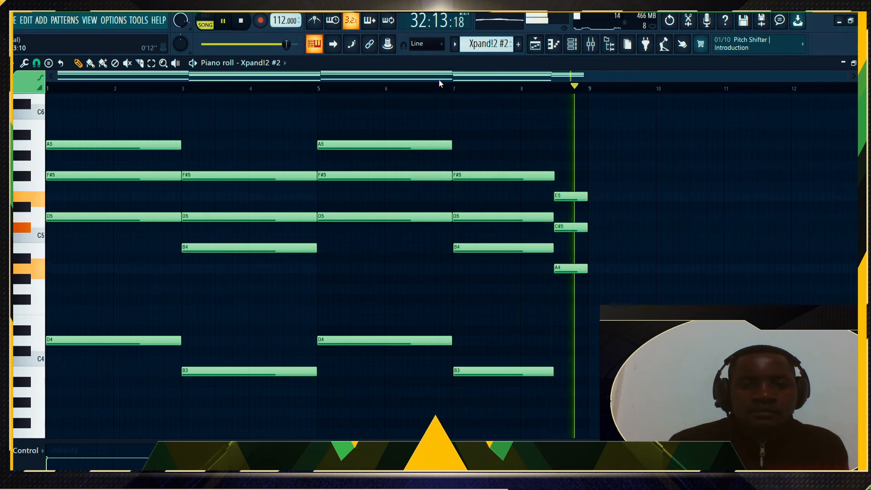
pyautogui.press('space')
pyautogui.click(572, 44)
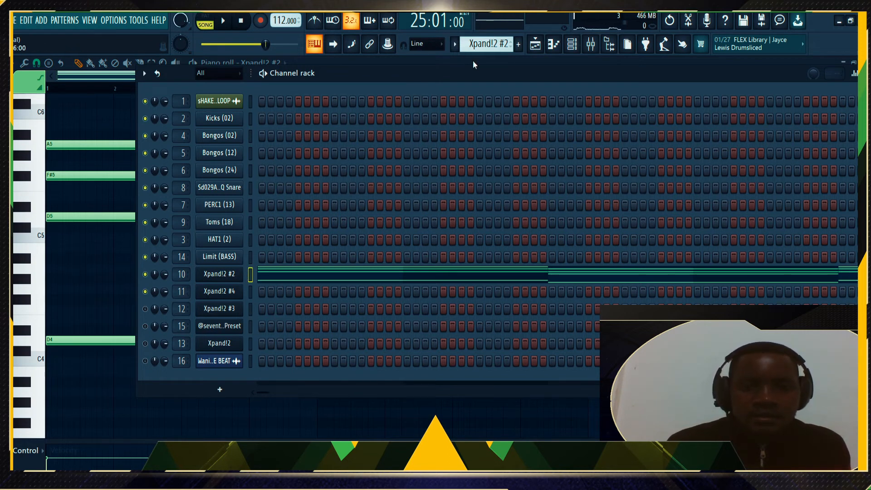
# Switch to the CODEX Stereo pattern and inspect the Xpand!2 #4 organ plugin settings
pyautogui.scroll(-1, 478, 44)
pyautogui.click(278, 293)
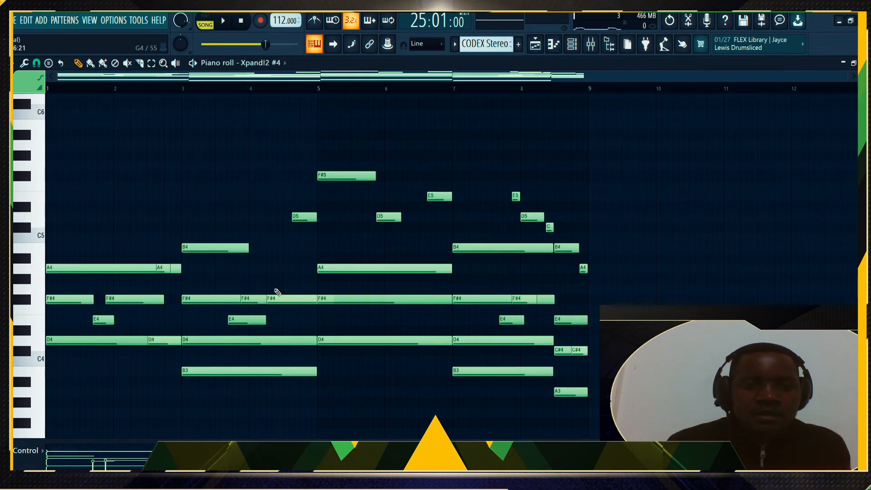
pyautogui.scroll(-3, 276, 292)
pyautogui.click(576, 44)
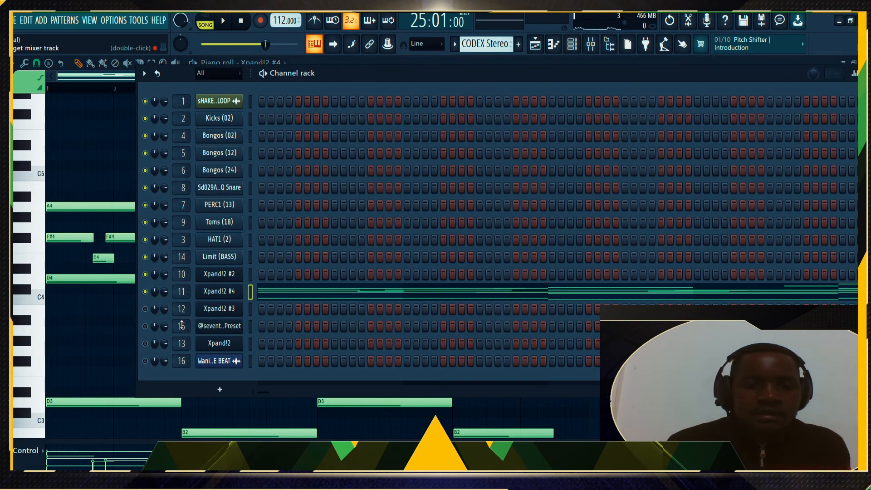
pyautogui.click(216, 295)
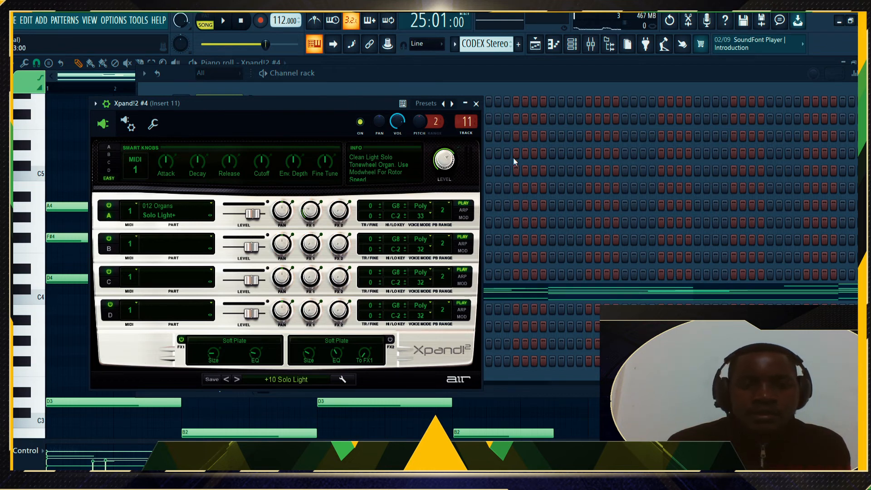
pyautogui.click(477, 104)
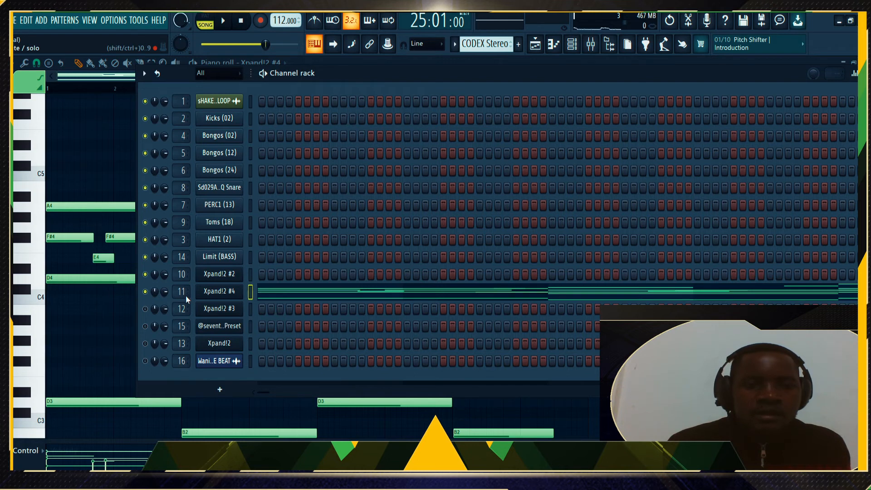
# Play the Xpand!2 #4 melody (chords B2–F#5) in the piano roll from start to finish
pyautogui.click(278, 292)
pyautogui.press('space')
pyautogui.scroll(-4, 291, 273)
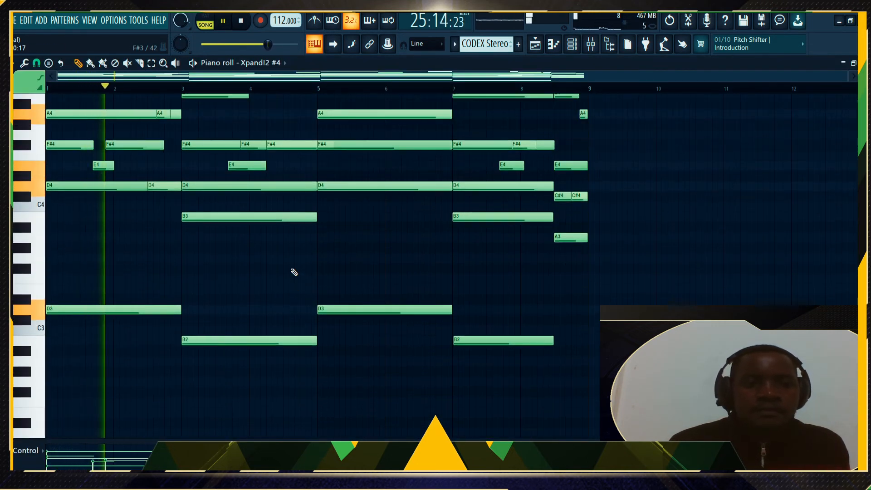
pyautogui.scroll(1, 294, 272)
pyautogui.scroll(2, 294, 272)
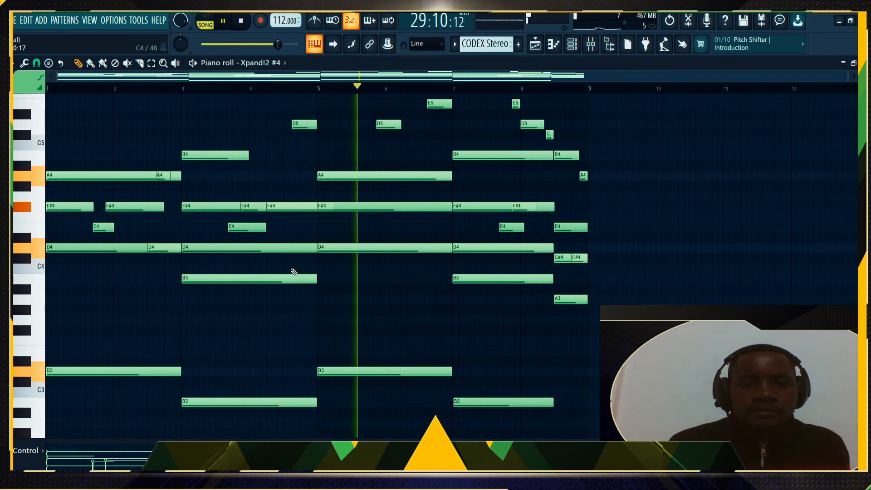
pyautogui.scroll(1, 294, 273)
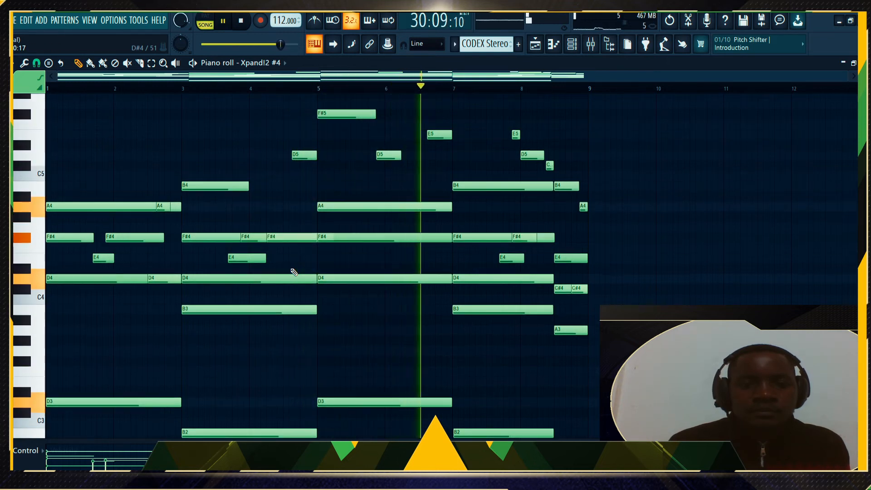
pyautogui.scroll(-1, 294, 272)
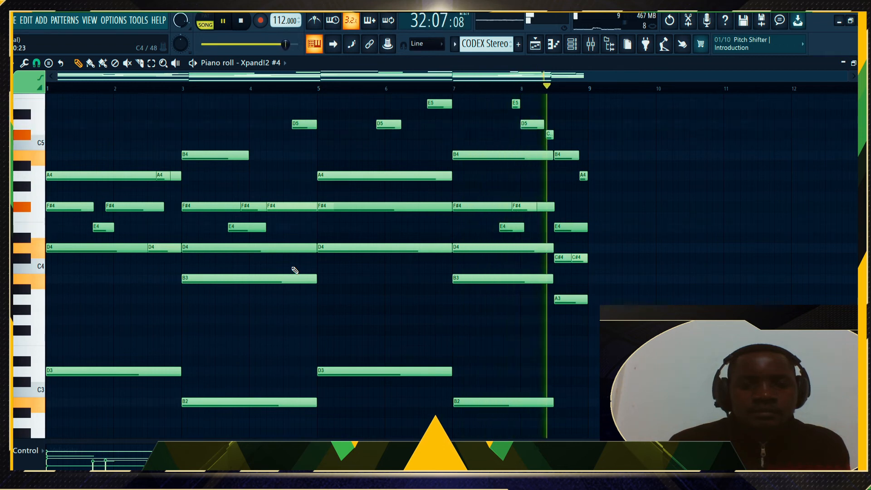
pyautogui.press('space')
pyautogui.press('F6')
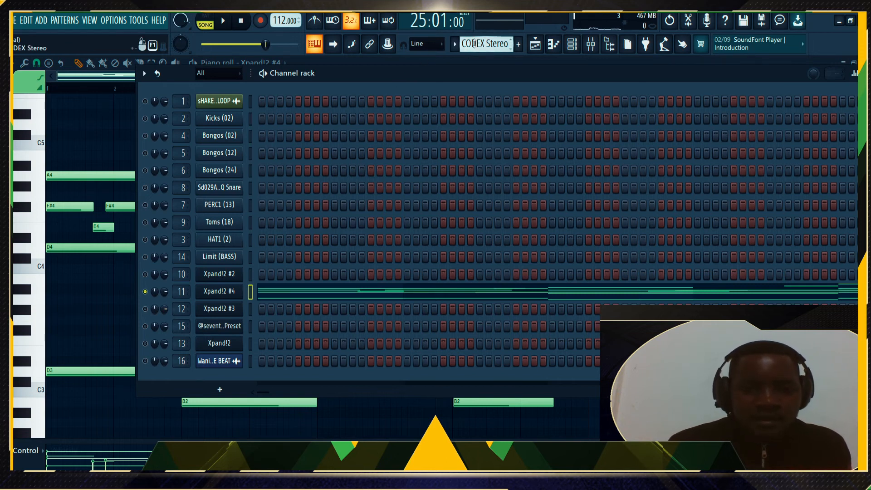
# Select CODEX Stereo #2, check the Xpand!2 #3 plugin, deselect Xpand!2 #4, and start playback
pyautogui.scroll(-1, 475, 43)
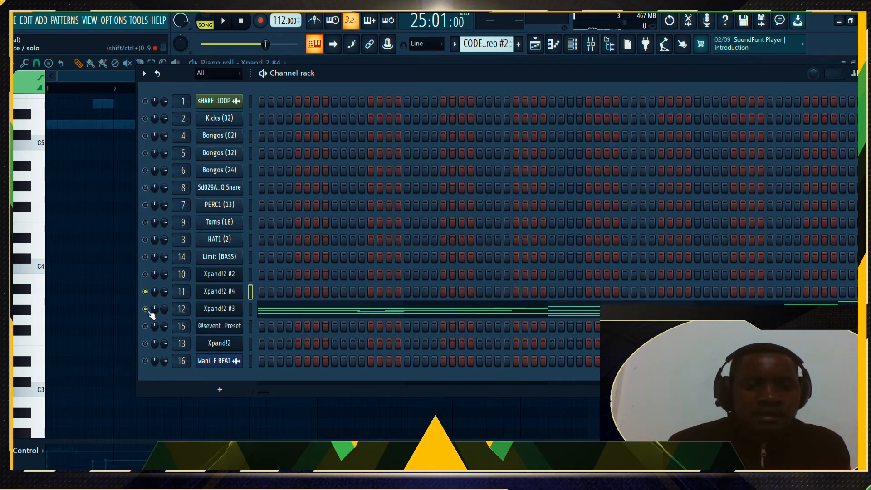
pyautogui.click(223, 309)
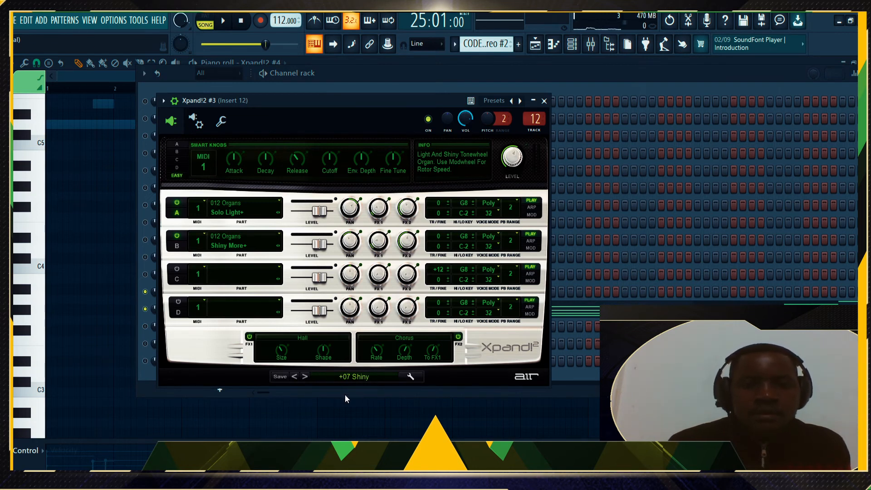
pyautogui.click(544, 101)
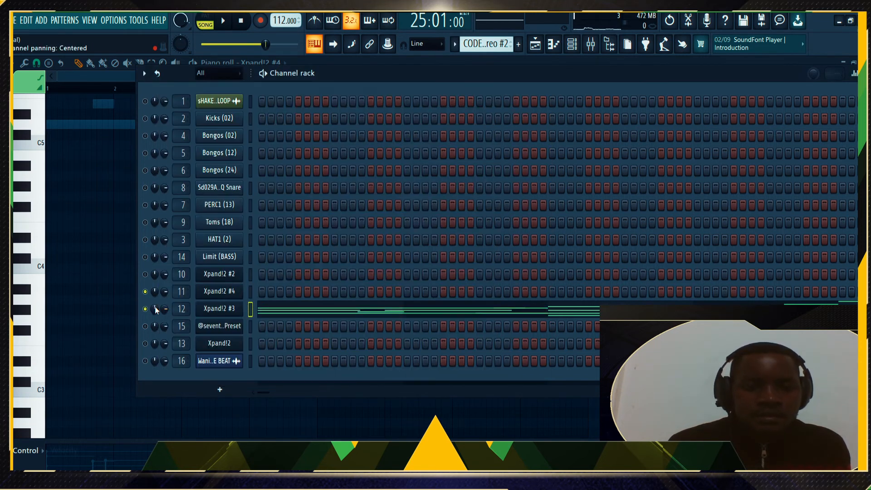
pyautogui.click(145, 292)
pyautogui.press('space')
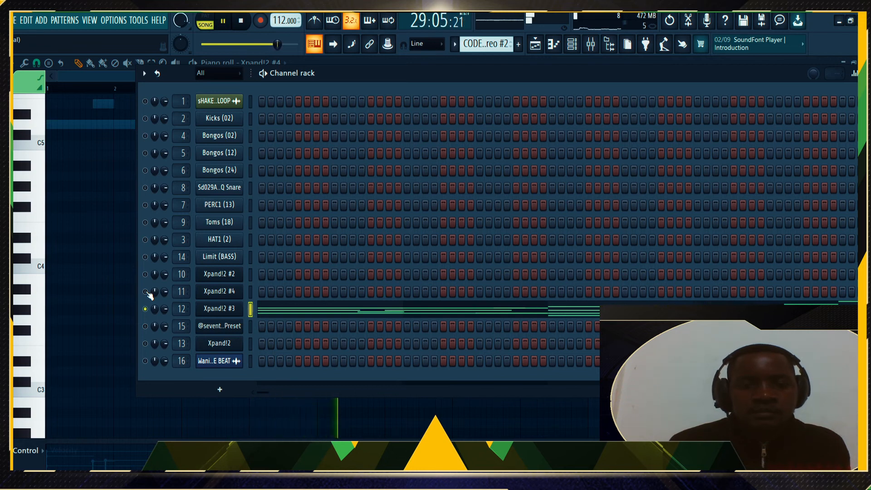
pyautogui.click(276, 308)
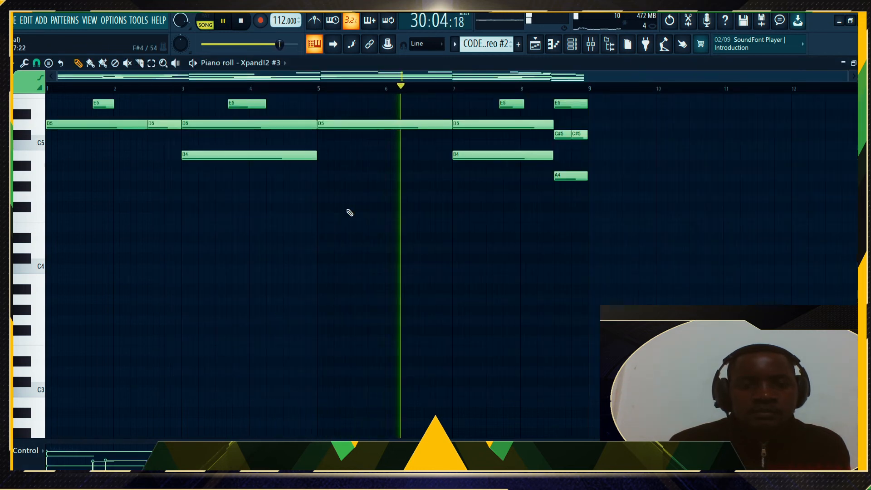
pyautogui.scroll(5, 349, 212)
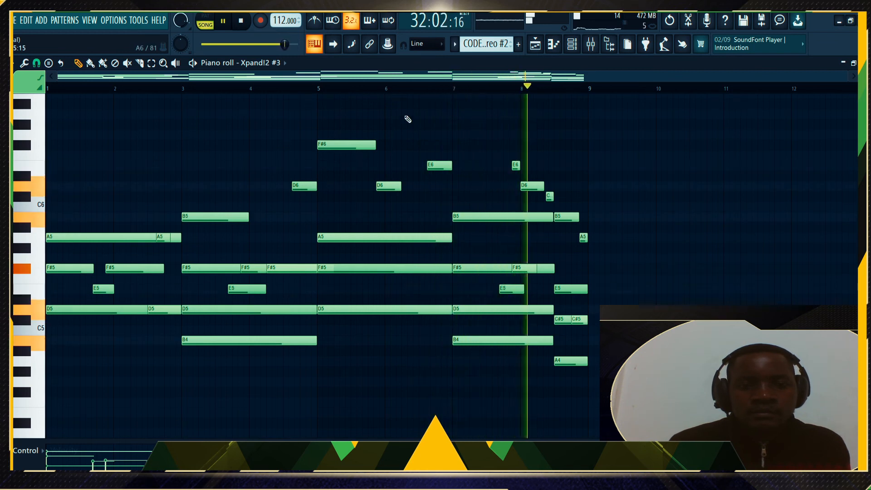
pyautogui.press('space')
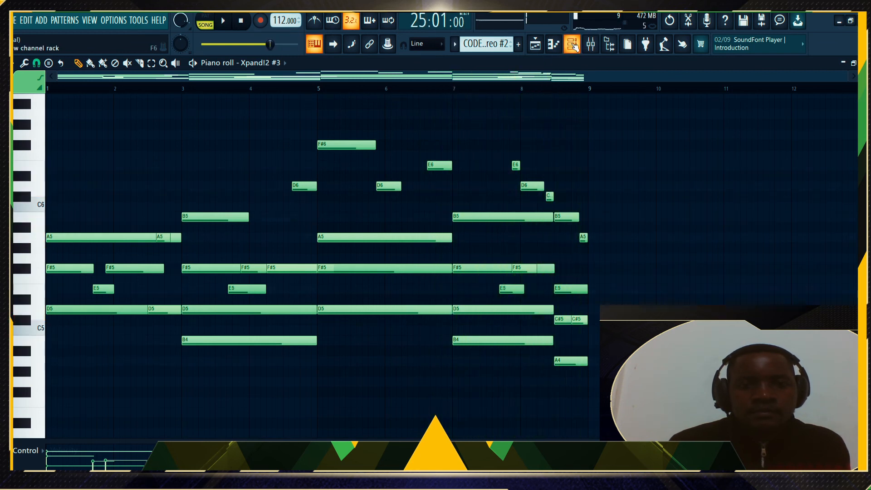
pyautogui.click(572, 45)
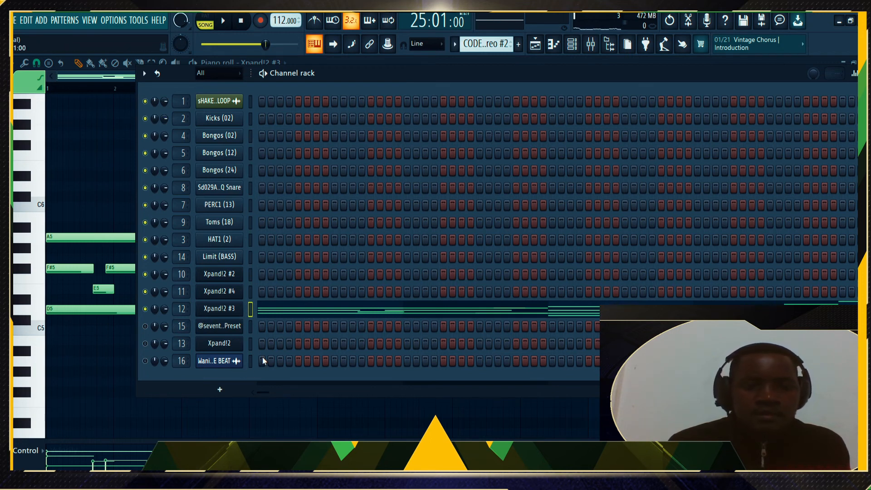
pyautogui.press('space')
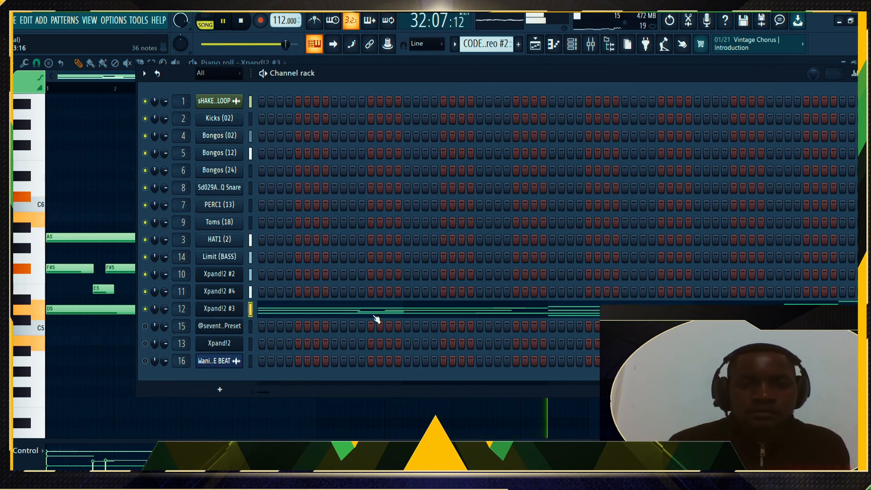
pyautogui.press('space')
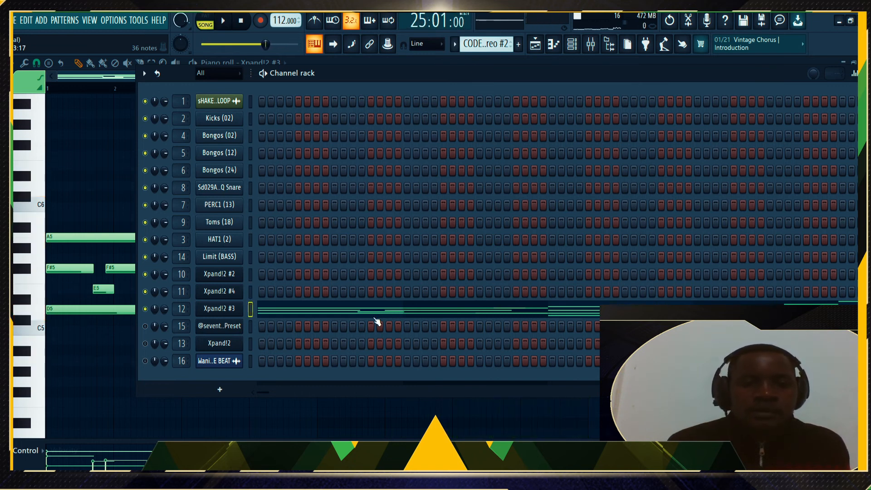
pyautogui.scroll(-1, 482, 40)
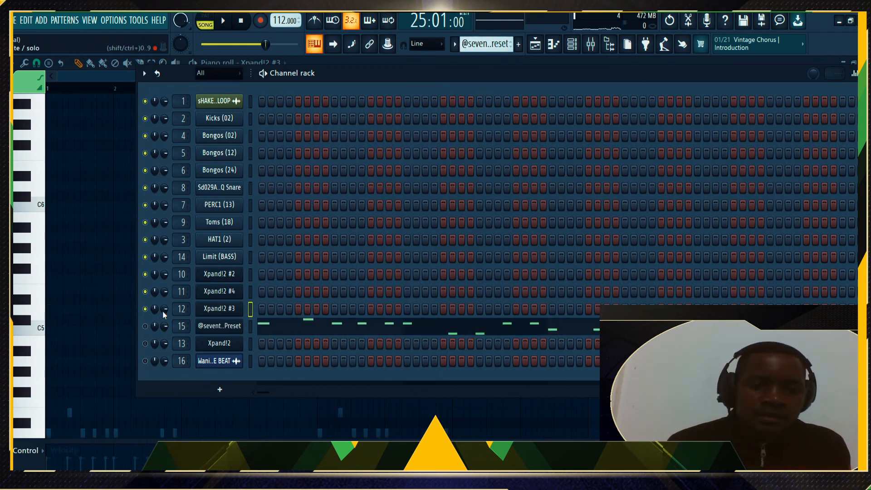
pyautogui.click(272, 332)
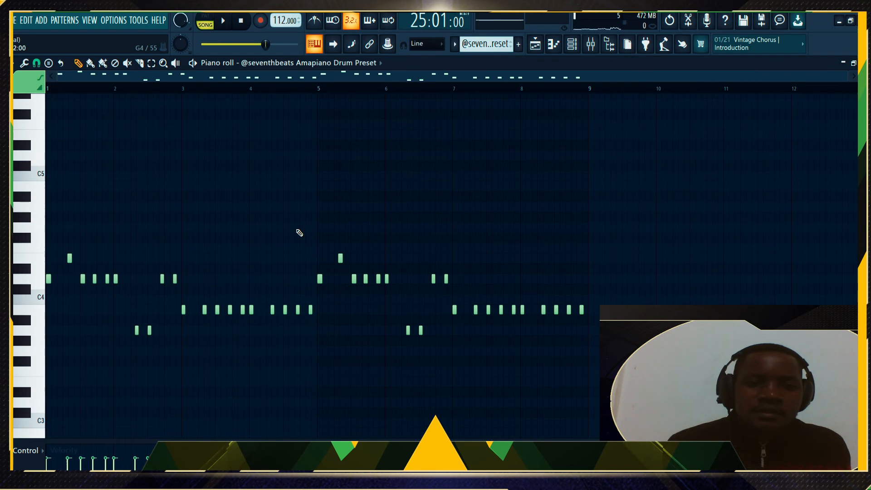
pyautogui.scroll(3, 345, 136)
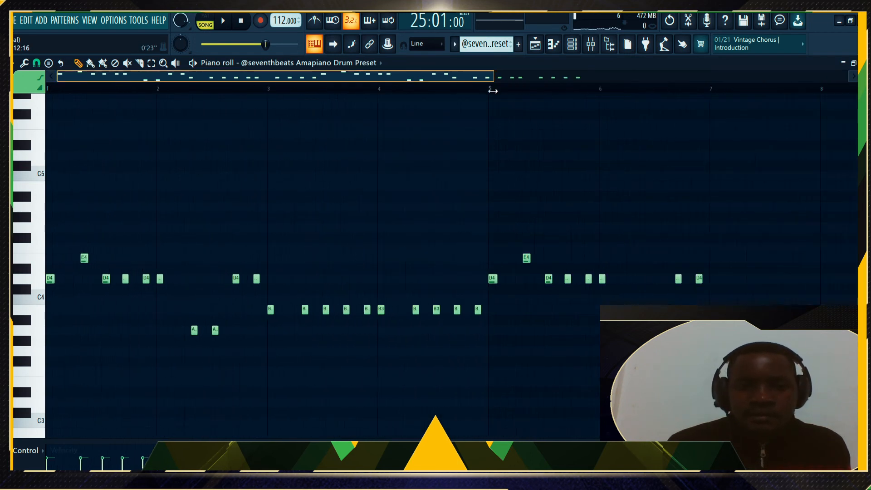
pyautogui.press('space')
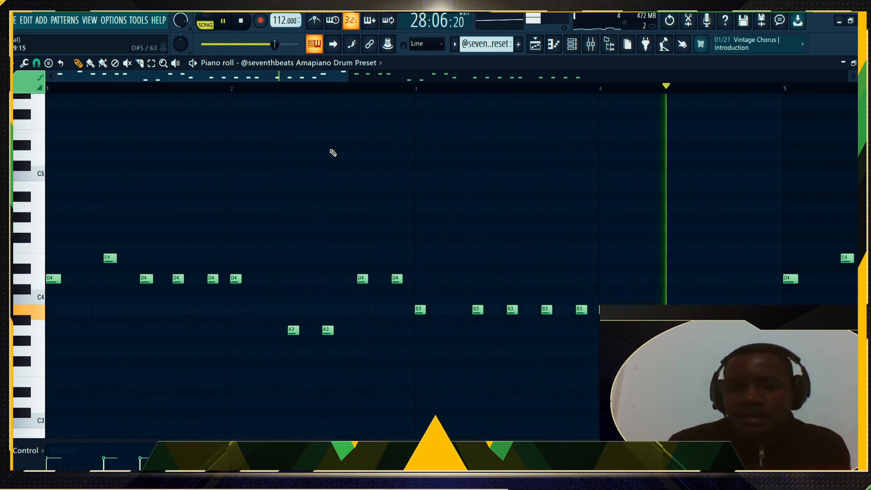
pyautogui.press('space')
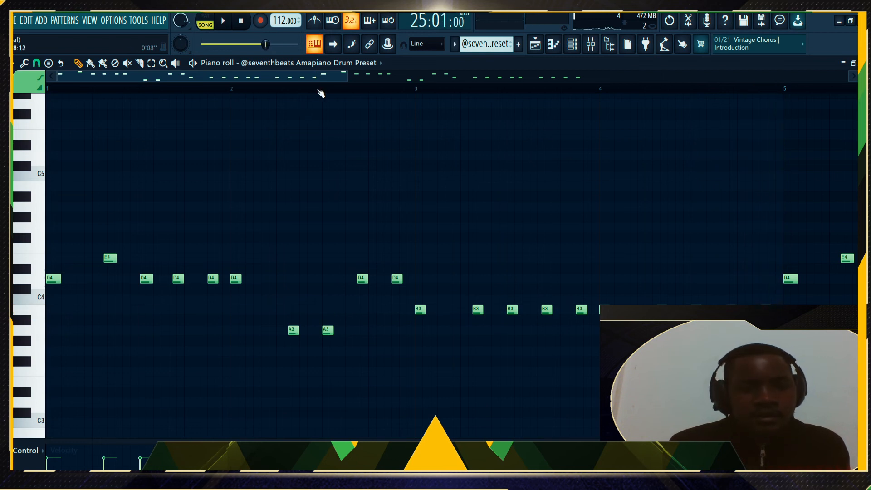
pyautogui.scroll(-5, 319, 94)
pyautogui.press('space')
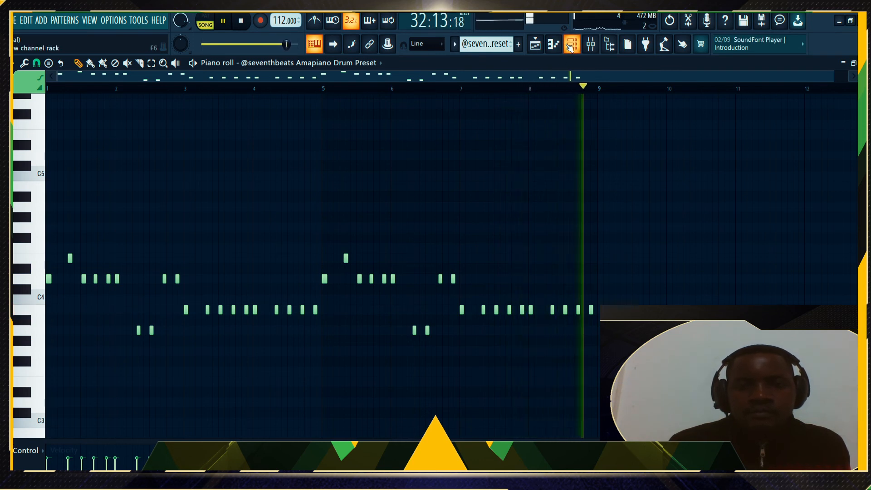
pyautogui.press('space')
pyautogui.click(572, 46)
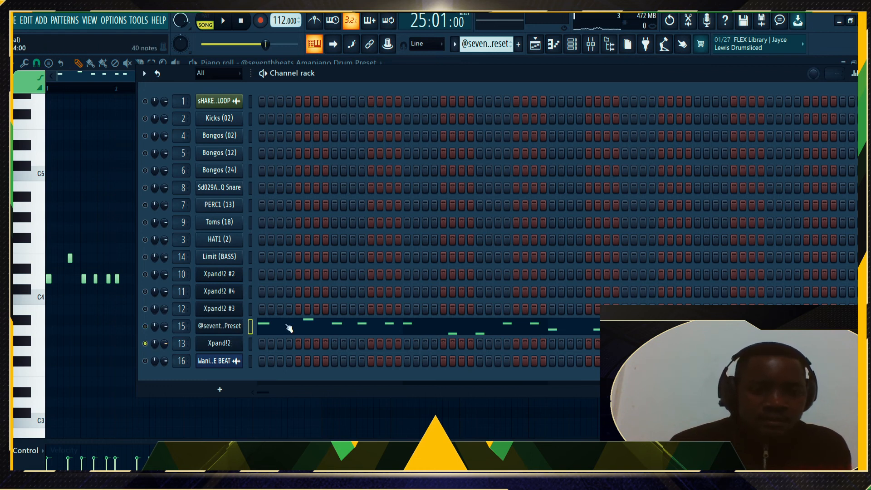
# Audition the Xpand!2 melody in the piano roll and review its plugin settings
pyautogui.scroll(2, 475, 44)
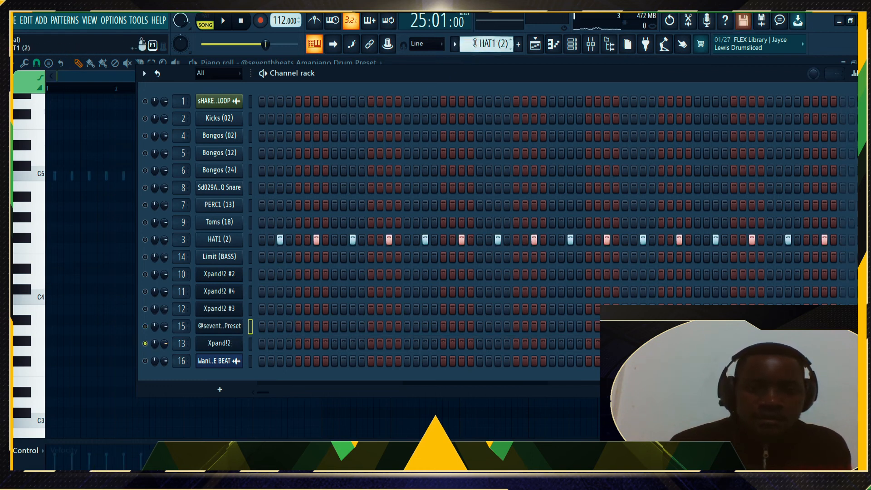
pyautogui.click(265, 345)
pyautogui.press('space')
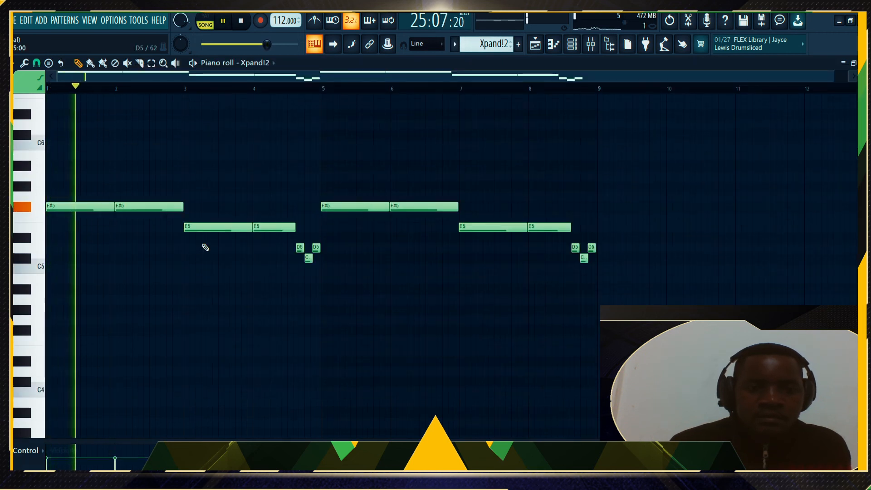
pyautogui.press('space')
pyautogui.press('space')
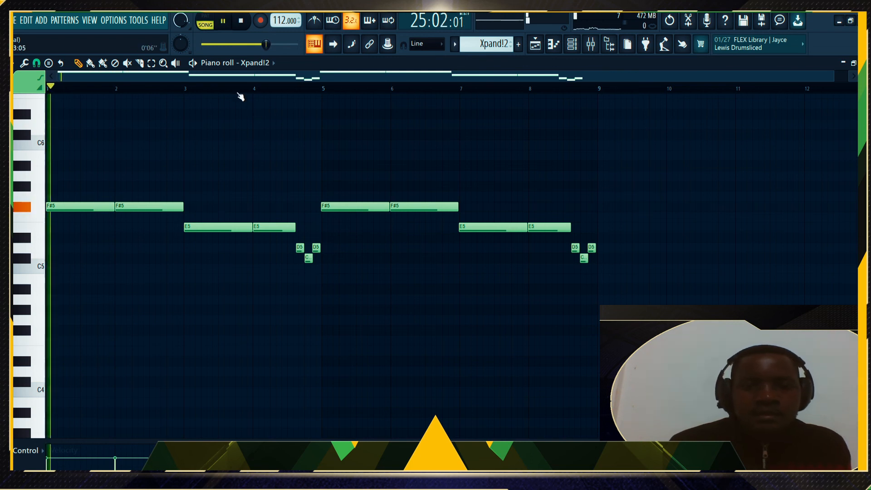
pyautogui.click(572, 44)
pyautogui.click(227, 344)
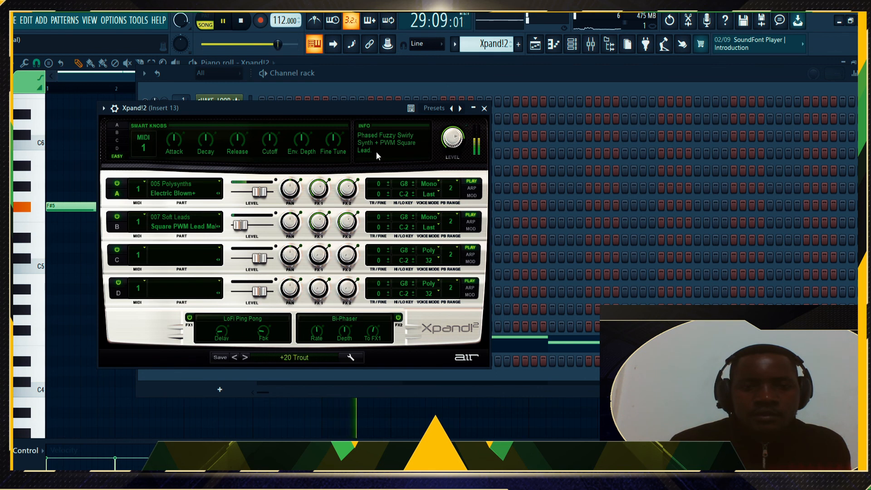
pyautogui.click(486, 109)
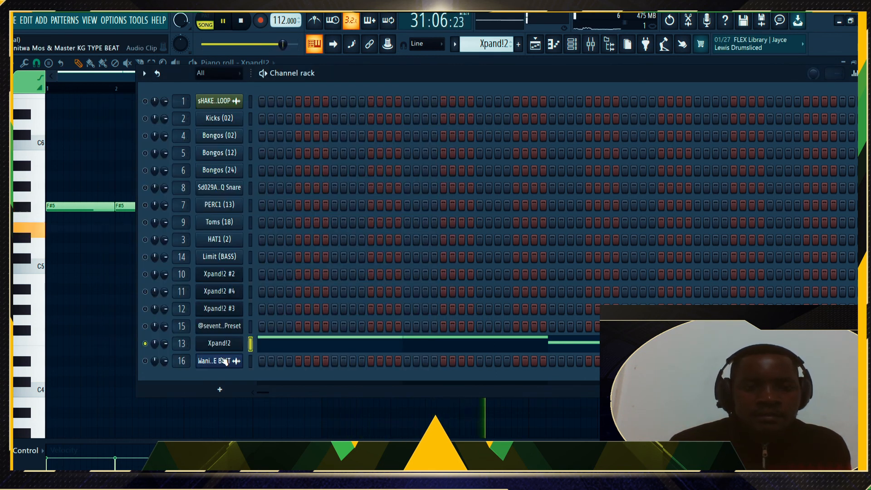
pyautogui.press('space')
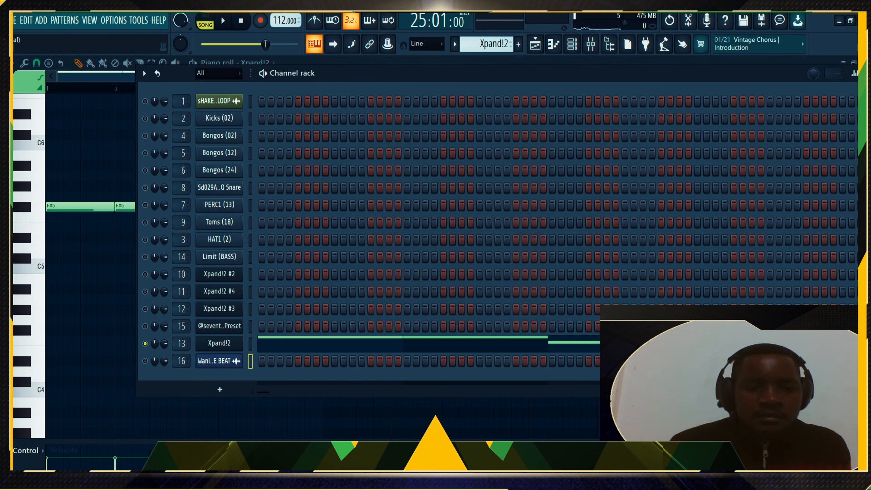
# Delete channel 16, the type-beat audio clip, unsolo all channels, and play the song
pyautogui.hotkey('alt', 'Delete')
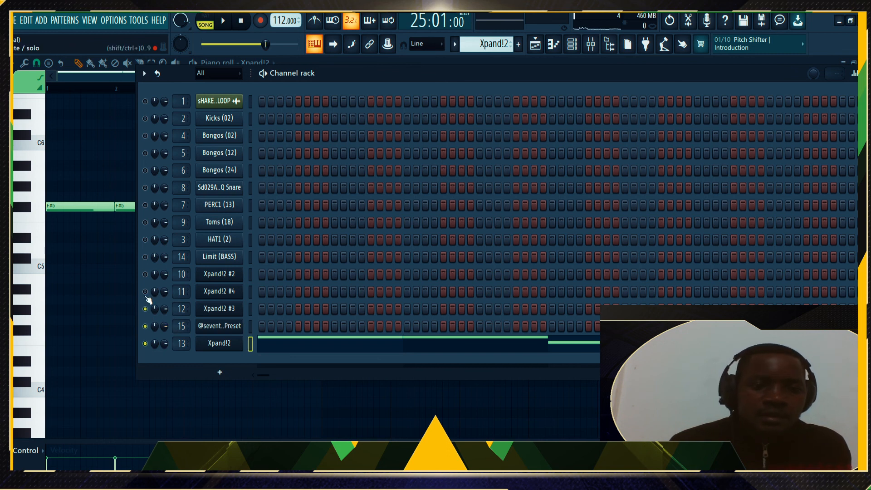
pyautogui.click(159, 243)
pyautogui.press('space')
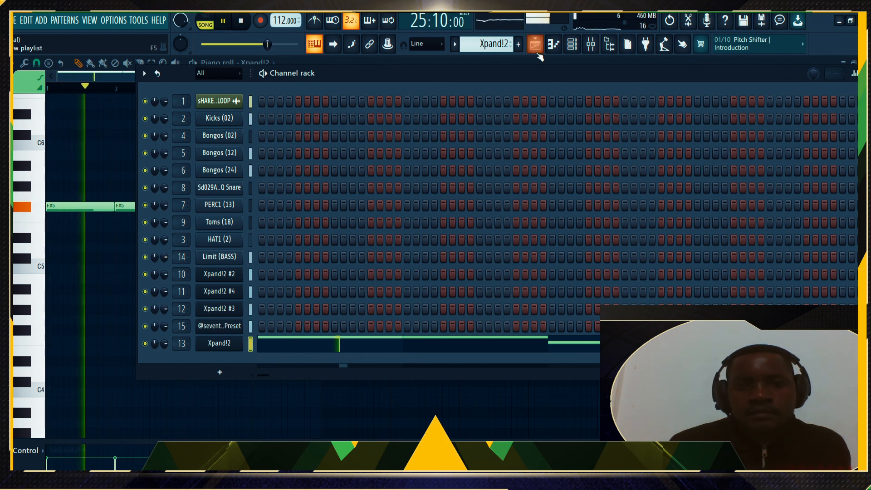
pyautogui.moveTo(636, 75); pyautogui.dragTo(493, 90)
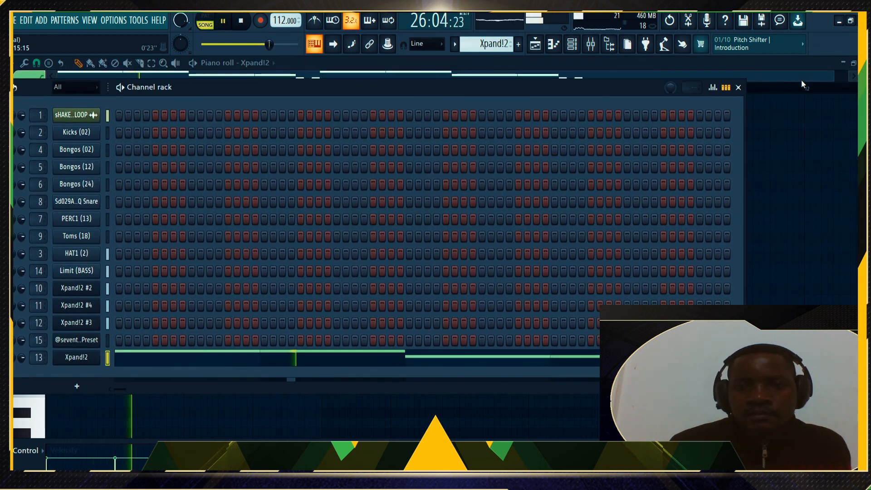
# Close the channel rack and bring up the Playlist arrangement across Tracks 1–15
pyautogui.click(739, 88)
pyautogui.click(536, 44)
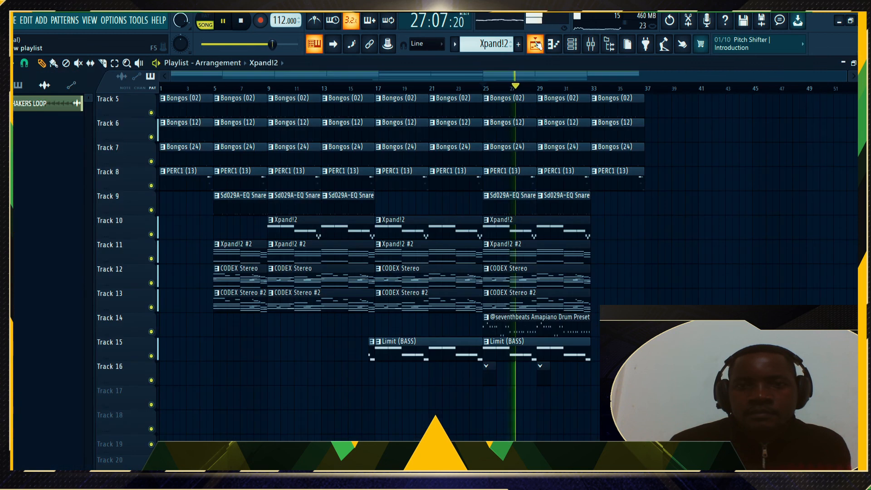
pyautogui.scroll(4, 503, 187)
pyautogui.scroll(-3, 504, 188)
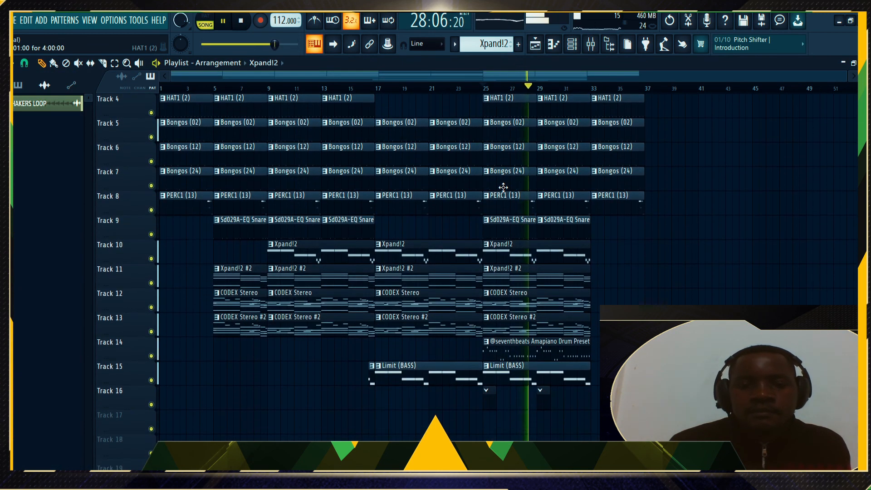
pyautogui.scroll(-1, 503, 187)
pyautogui.scroll(1, 503, 188)
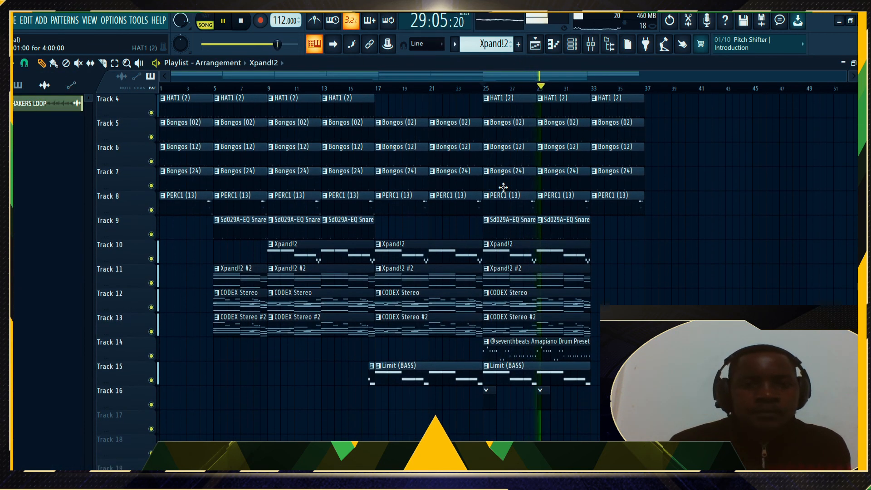
pyautogui.scroll(2, 504, 187)
pyautogui.scroll(-1, 503, 188)
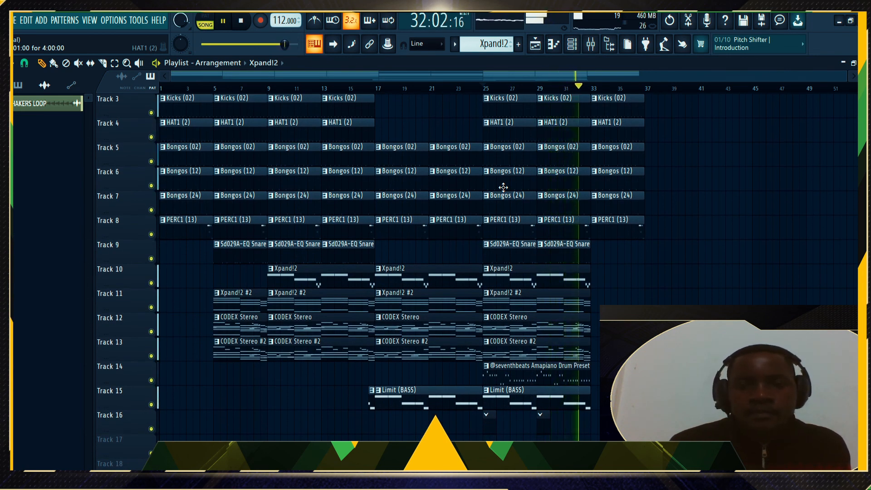
pyautogui.scroll(2, 503, 187)
# Play the song from bar 17, then rewind to bar 1 and listen before stopping
pyautogui.click(382, 87)
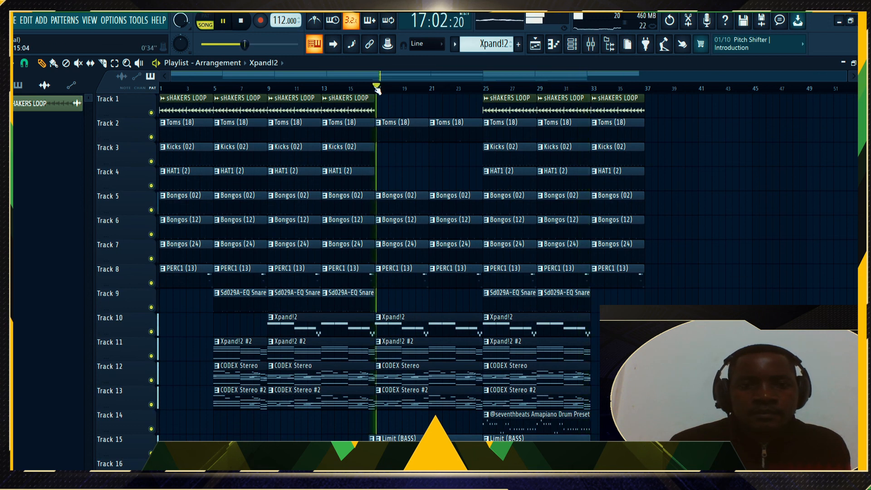
pyautogui.scroll(-1, 559, 291)
pyautogui.scroll(1, 370, 180)
pyautogui.moveTo(227, 87); pyautogui.dragTo(159, 89)
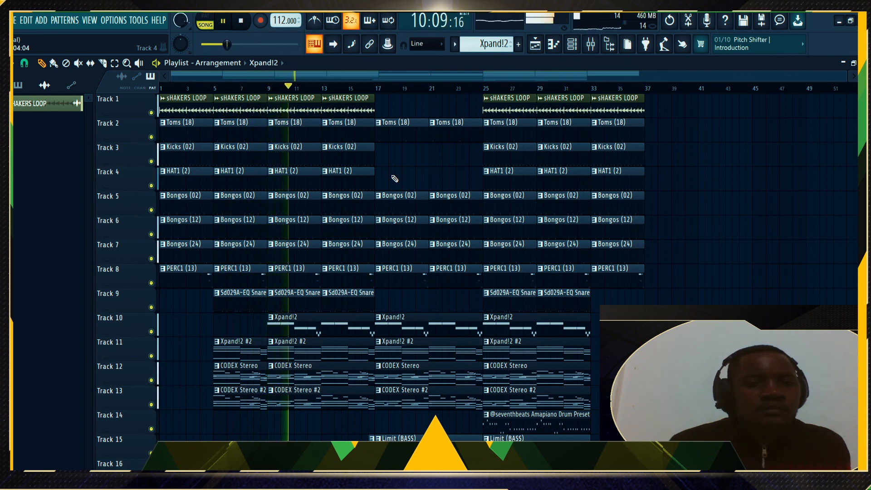
pyautogui.press('space')
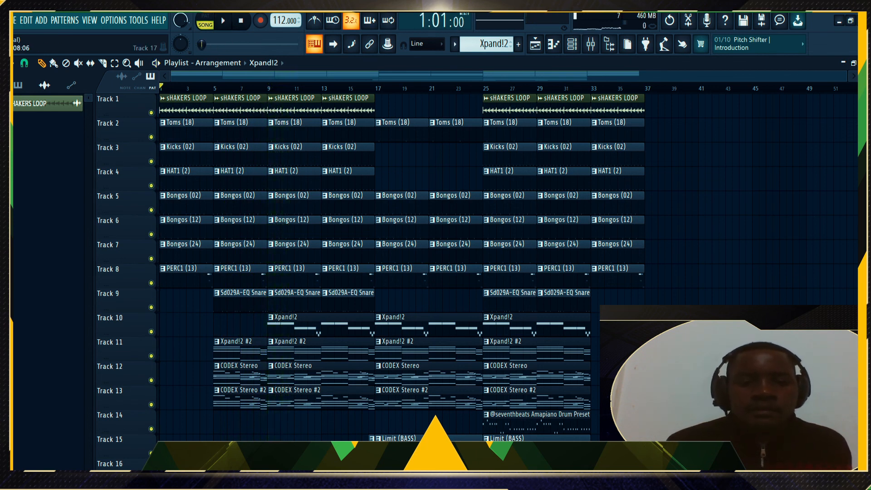